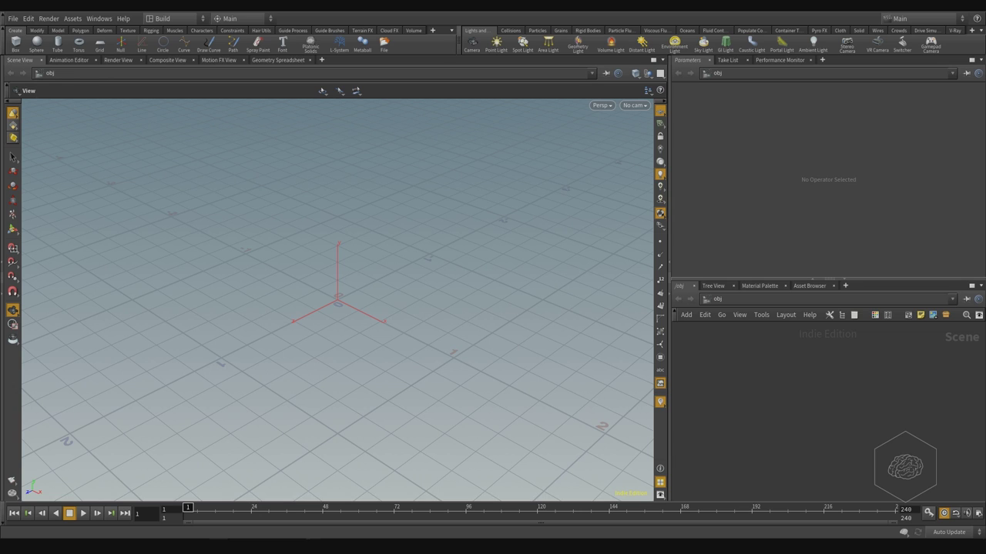
Step: Add a Geometry object node to the empty object network
key("Tab")
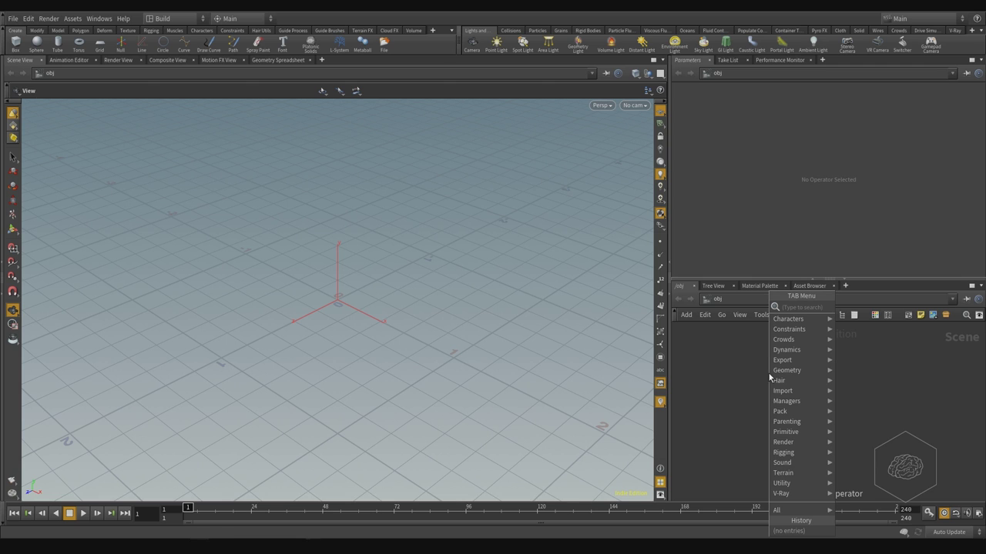
key("Return")
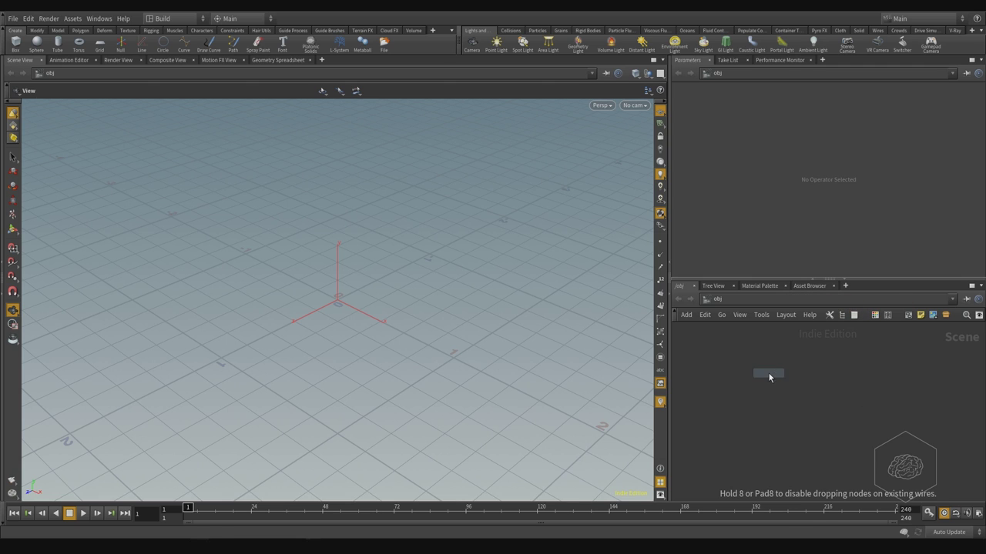
left_click(769, 377)
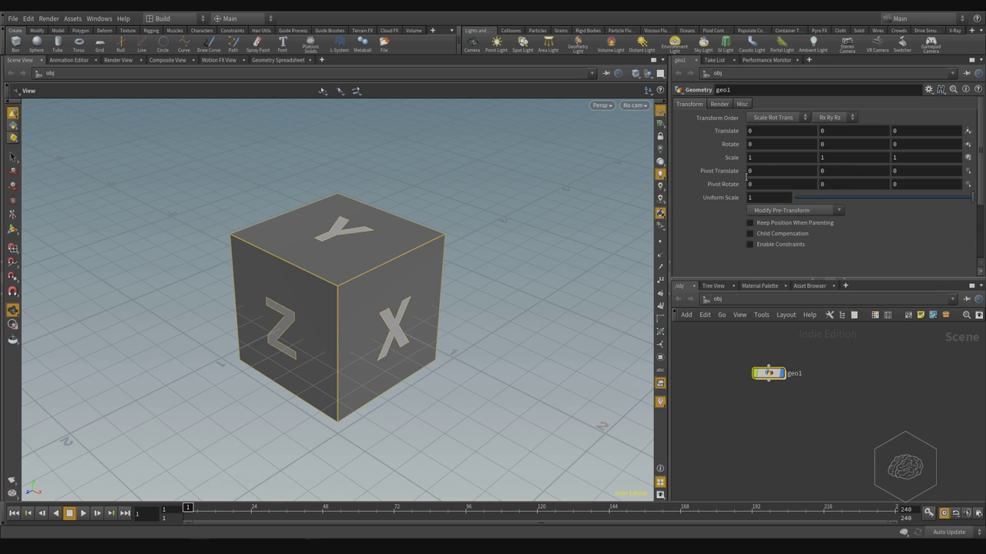
Step: Enter the sample expression stamp(",sldsasd") for the first Pivot Rotate value of the geo1 node, then deselect the node
left_click(762, 184)
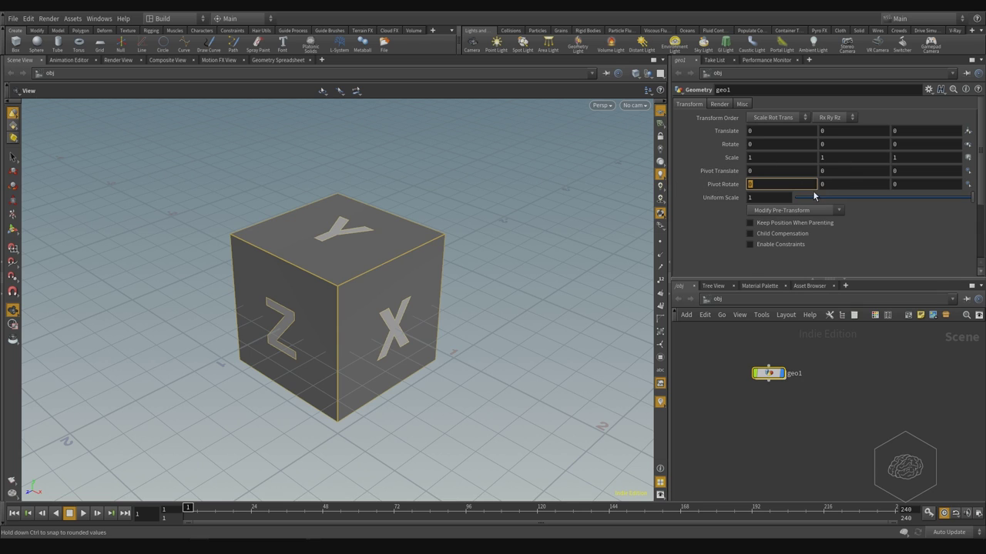
type("0")
key("BackSpace")
type("stamp")
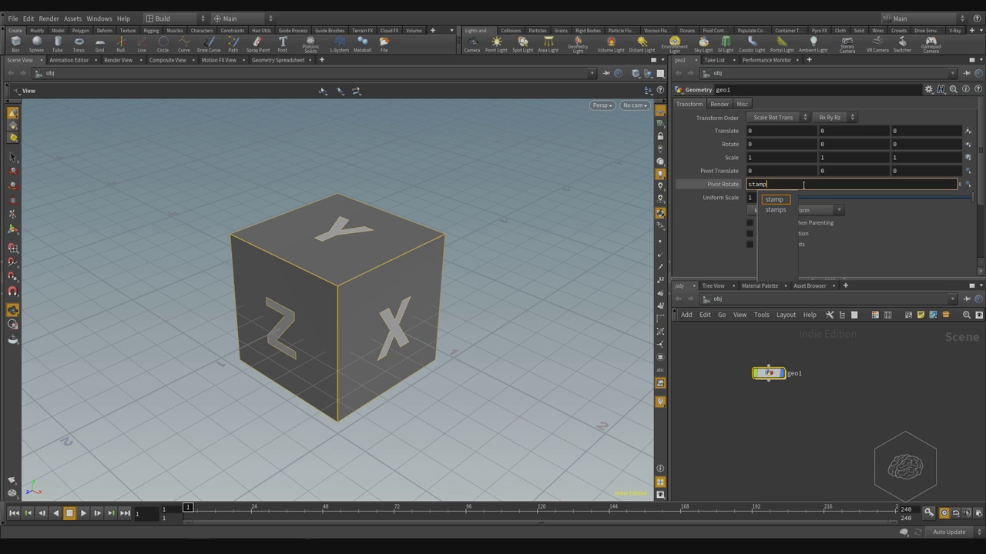
type("()")
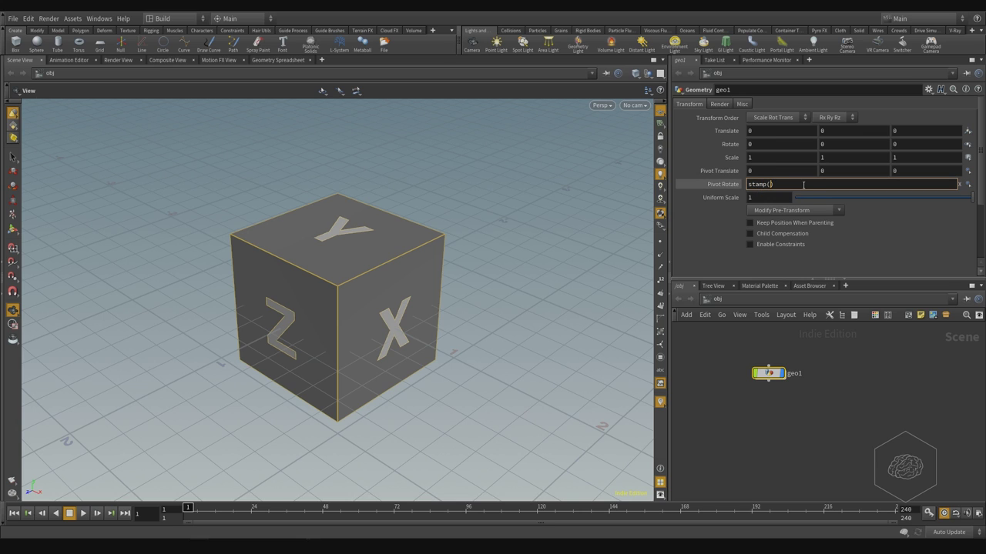
type("\",sldsasd\"")
key("Return")
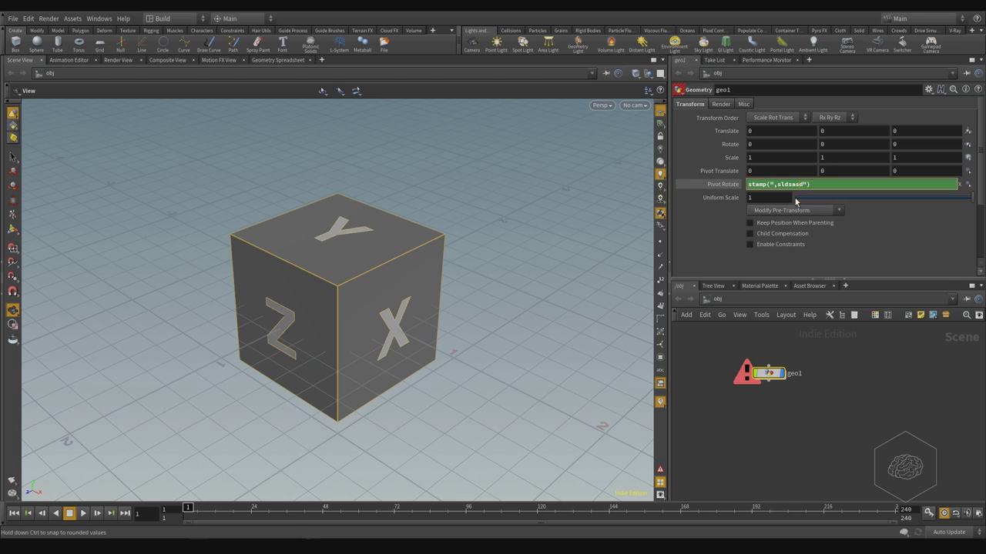
left_click(857, 345)
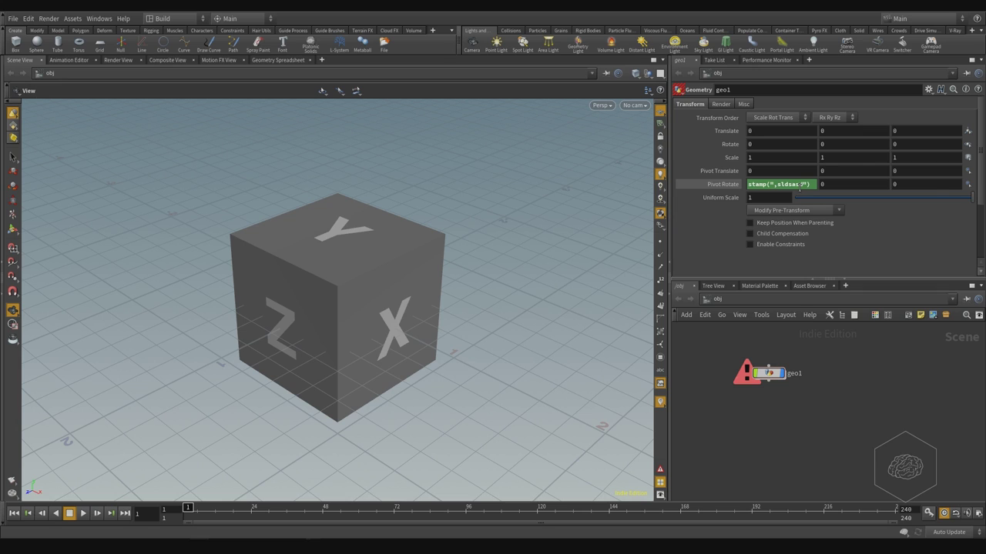
Step: Open the first Pivot Rotate expression in the expression editor and move the editor window clear of the parameters
right_click(800, 187)
mouse_move(817, 213)
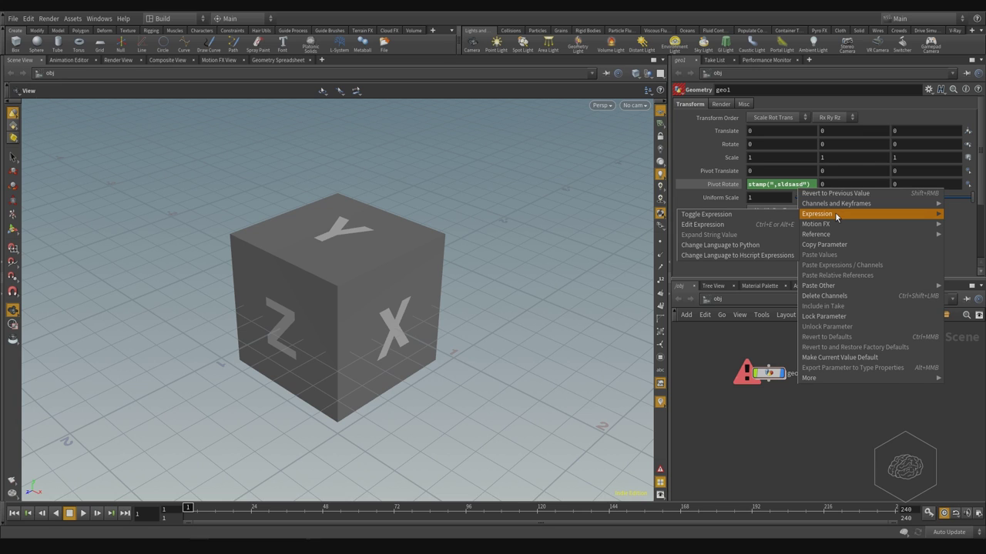
left_click(770, 225)
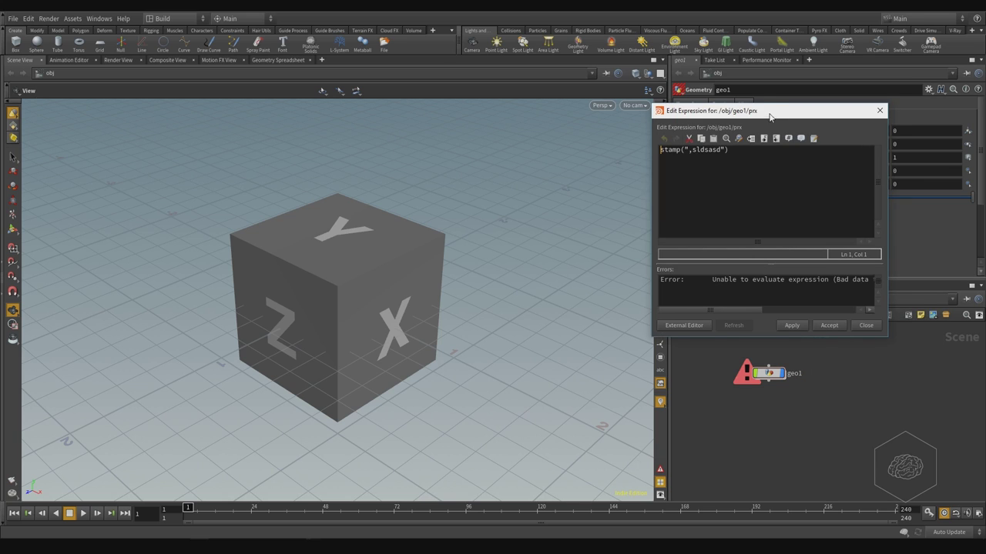
left_click_drag(769, 116, 517, 133)
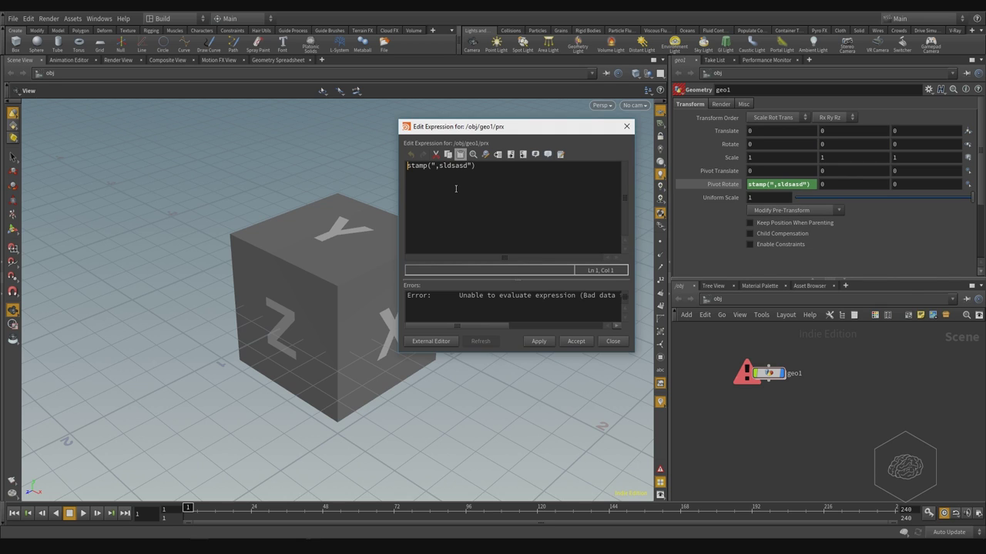
Step: Replace the expression in the editor with fit(stamp("../copy","var",0),0,10,2,6)
left_click(486, 173)
key("shift+Left")
key("shift+Left")
key("shift+Left")
key("shift+Left")
key("shift+Left")
key("shift+Left")
key("shift+Left")
key("shift+Left")
key("shift+Left")
key("shift+Left")
type("..")
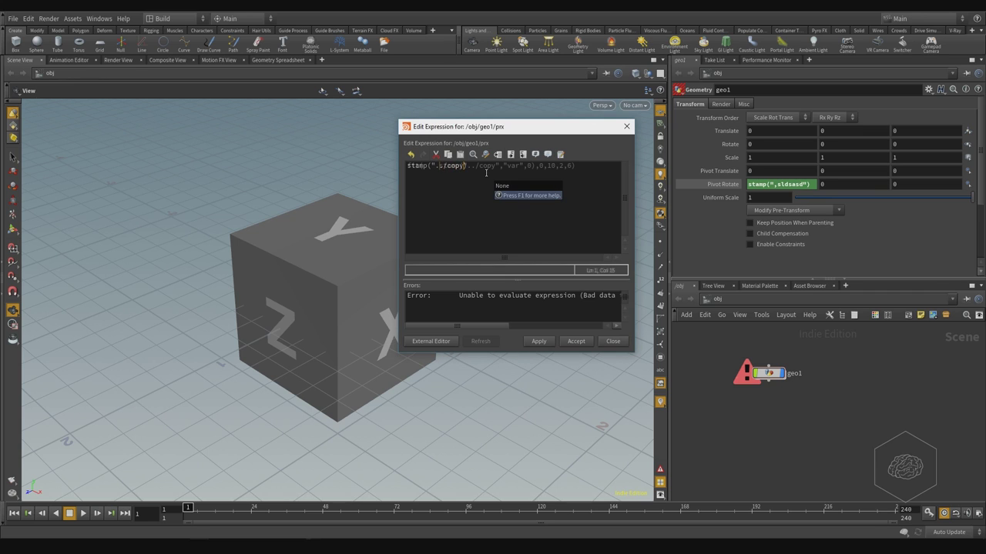
key("ctrl+a")
type("fit(  stamp(\"../copy\",\"var\",0),0,10,2,6)")
key("BackSpace")
key("BackSpace")
key("Right")
key("Right")
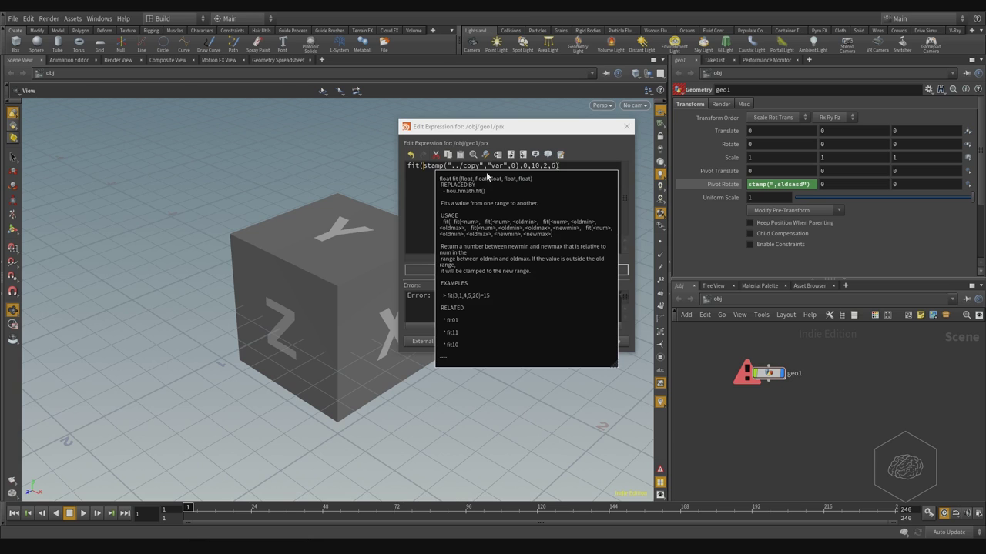
Step: Step through the arguments of the fit expression to examine the built-in function help
key("Right")
key("Right")
key("Right")
key("Right")
key("Right")
key("Right")
key("Right")
key("Right")
key("Right")
key("Right")
key("Right")
key("Right")
key("Right")
key("Right")
key("Right")
key("Right")
key("Right")
key("Right")
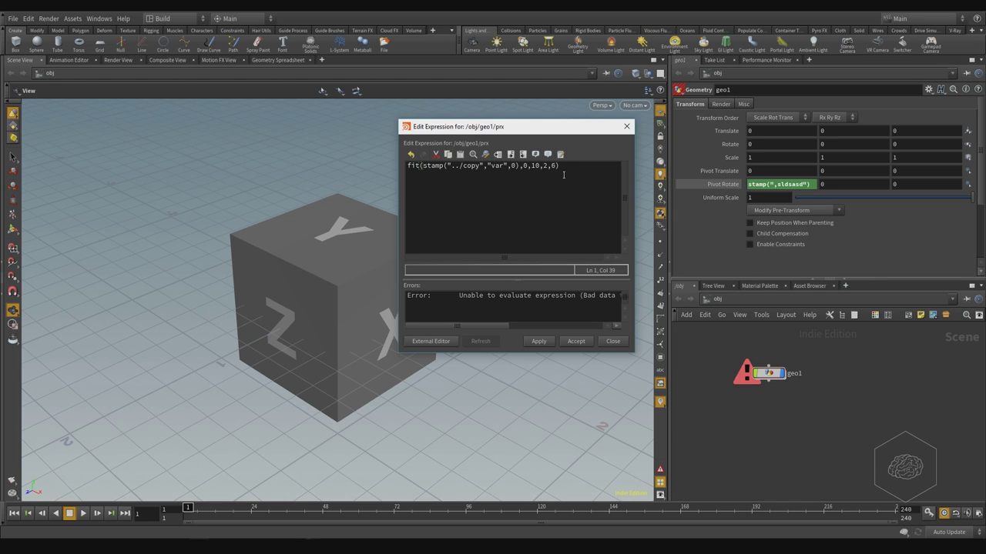
Step: Clear the expression text and close the expression editor without applying the edit
key("ctrl+a")
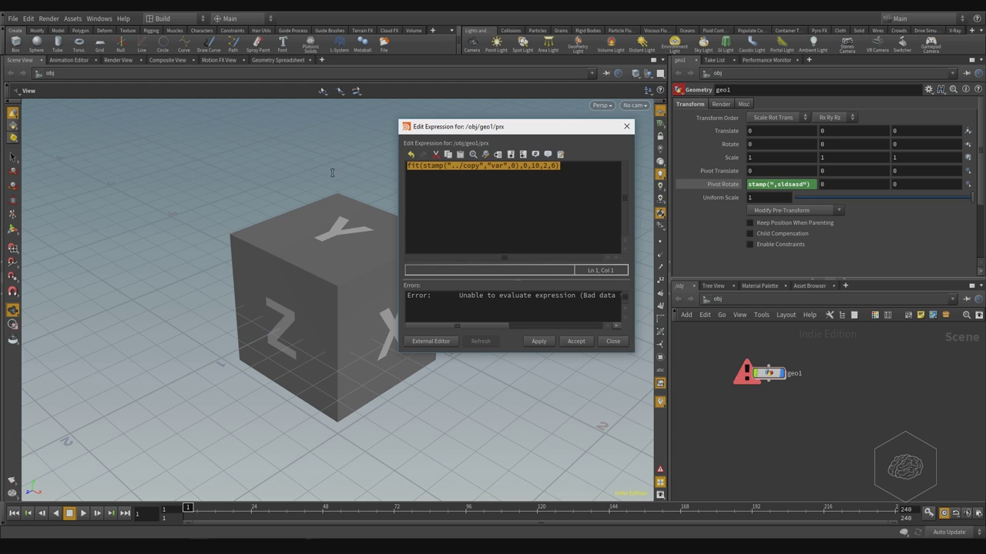
key("BackSpace")
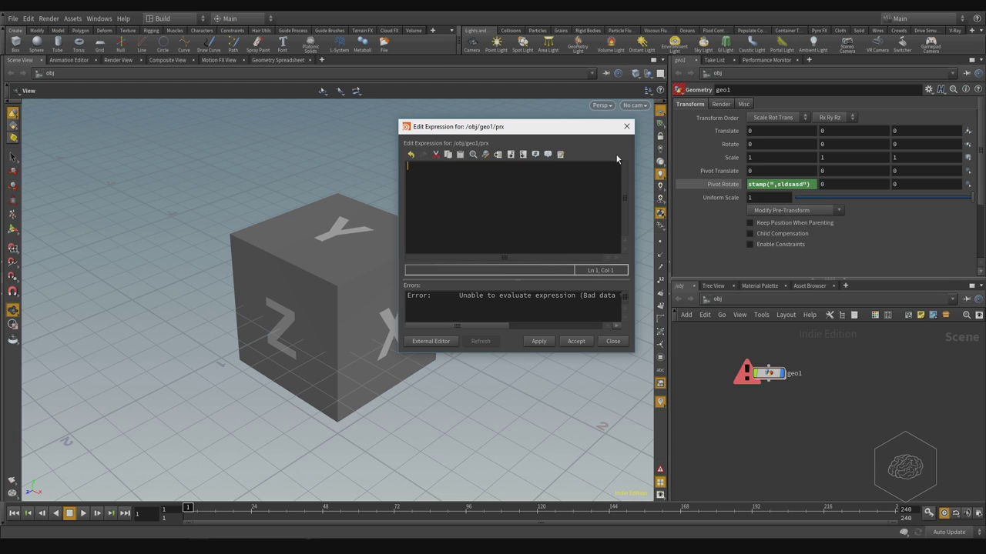
key("Escape")
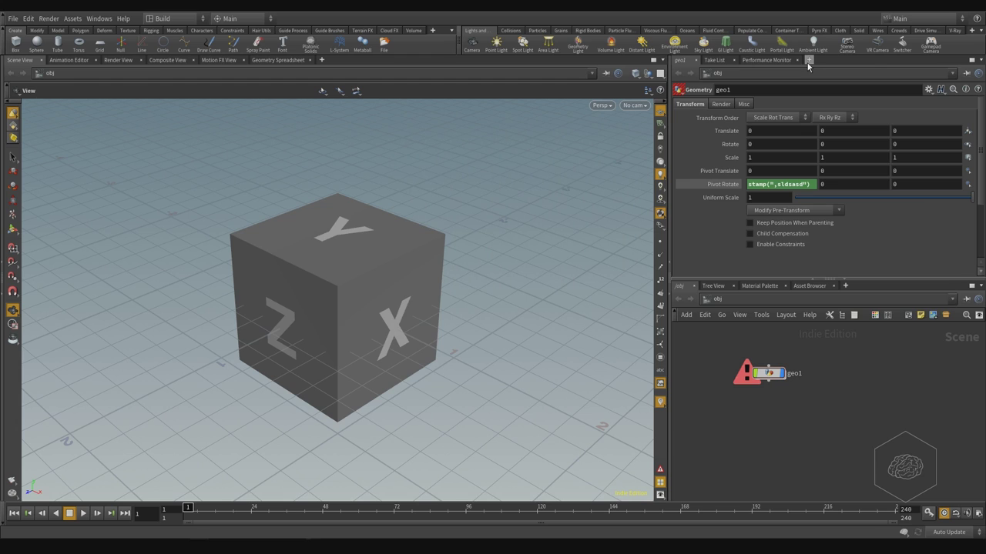
Step: Add a VEX Editor pane tab next to the geo1 parameters
left_click(808, 61)
mouse_move(828, 85)
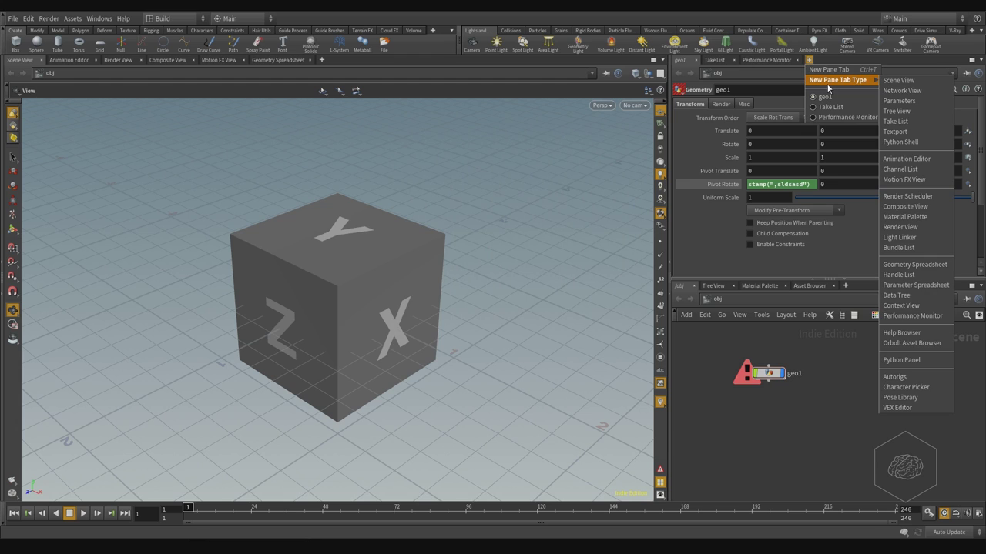
left_click(898, 408)
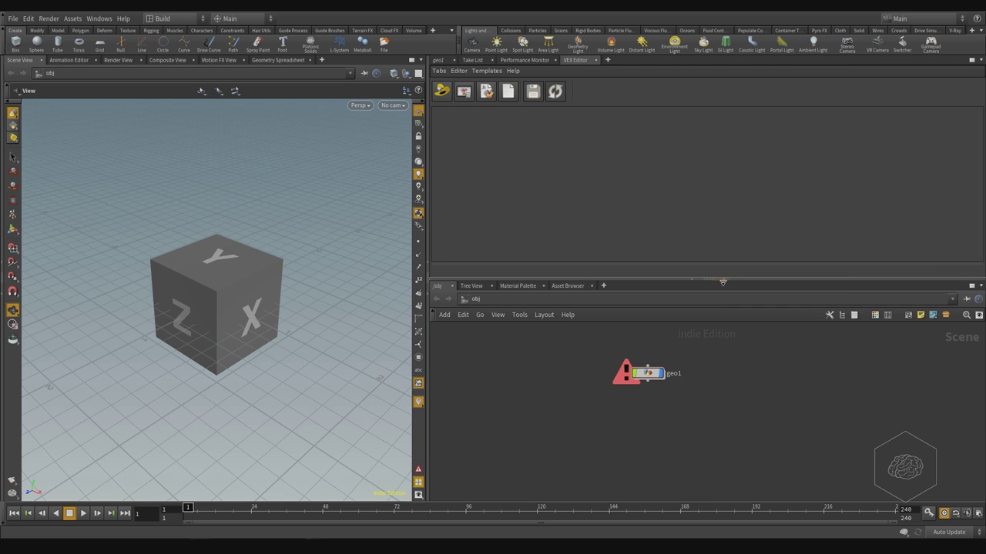
Step: Enter the geo1 network and place an Attribute Wrangle node beside file1
double_click(647, 373)
key("Tab")
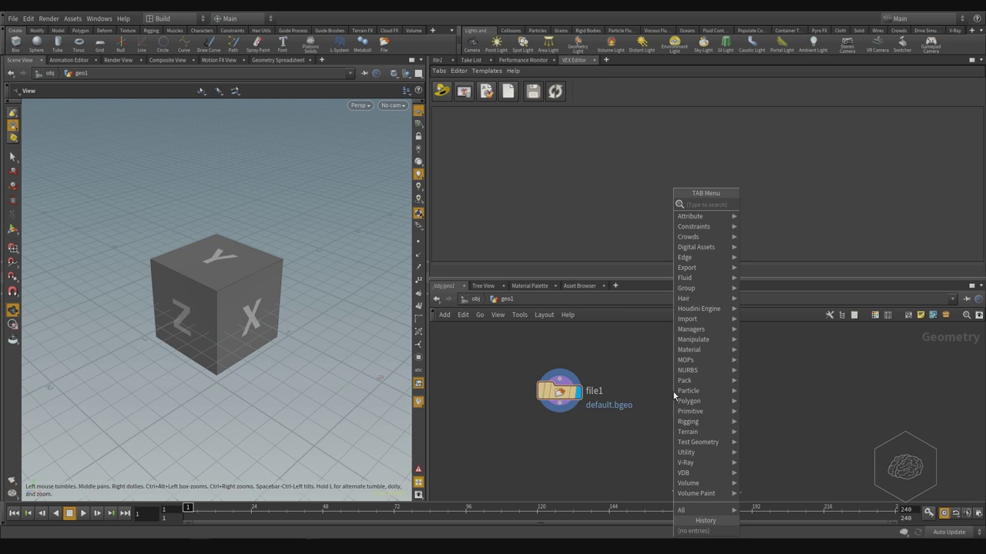
mouse_move(675, 393)
type("wran")
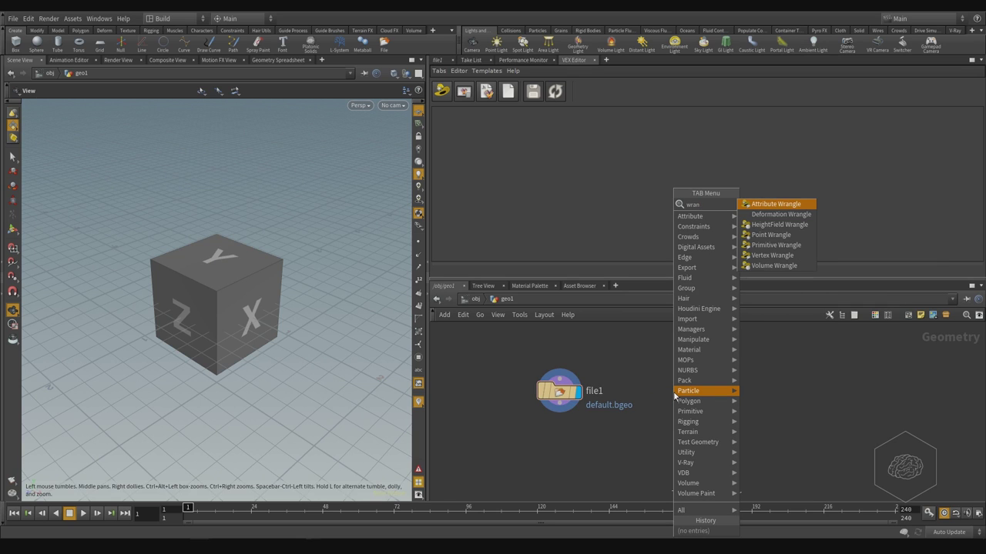
key("Return")
left_click(674, 394)
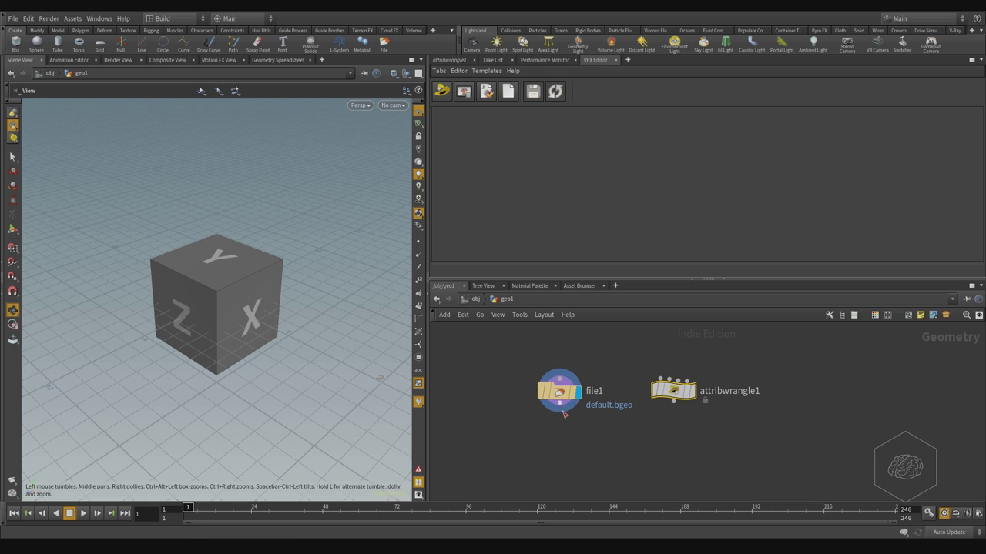
Step: Wire the Attribute Wrangle below file1 and open its snippet for editing in the VEX Editor
left_click(673, 397)
left_click_drag(674, 397, 558, 448)
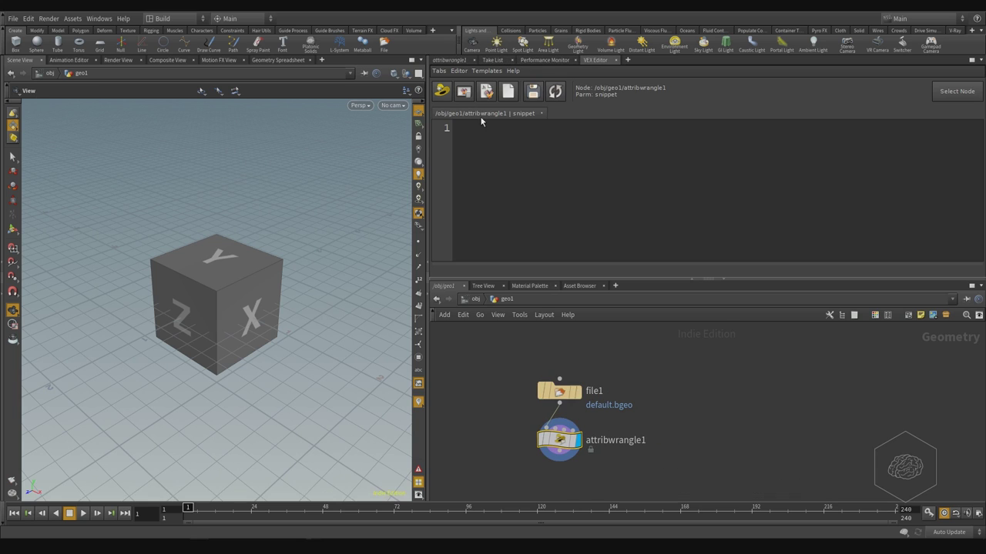
left_click(556, 160)
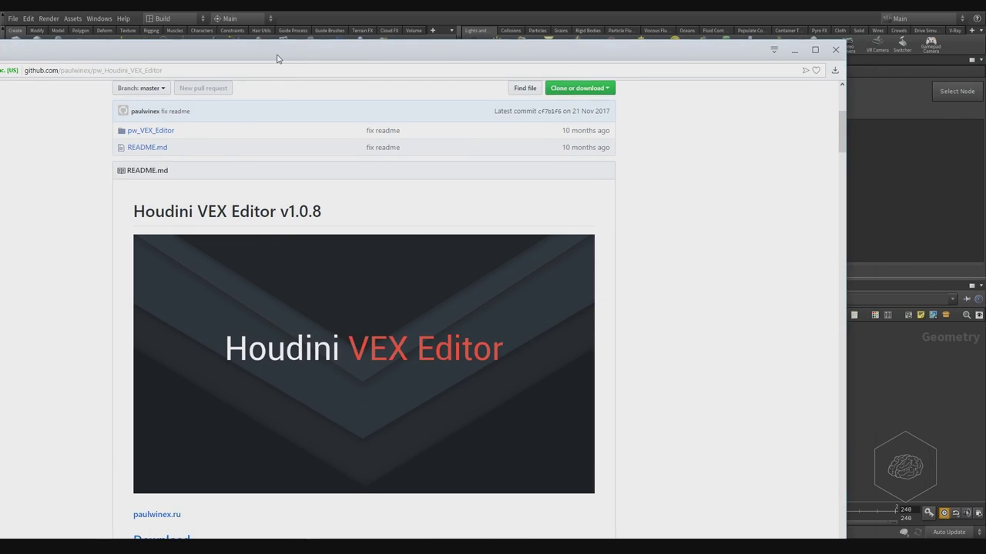
Step: Switch to the browser and examine the feature list, release notes and interface description on the pw_Houdini_VEX_Editor GitHub page
scroll(203, 276, "up", 3)
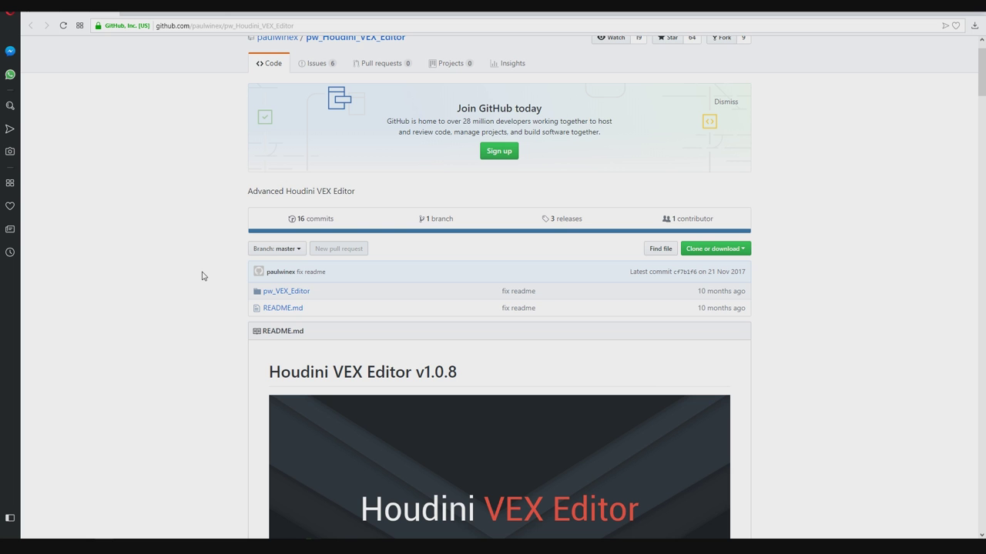
scroll(202, 275, "up", 1)
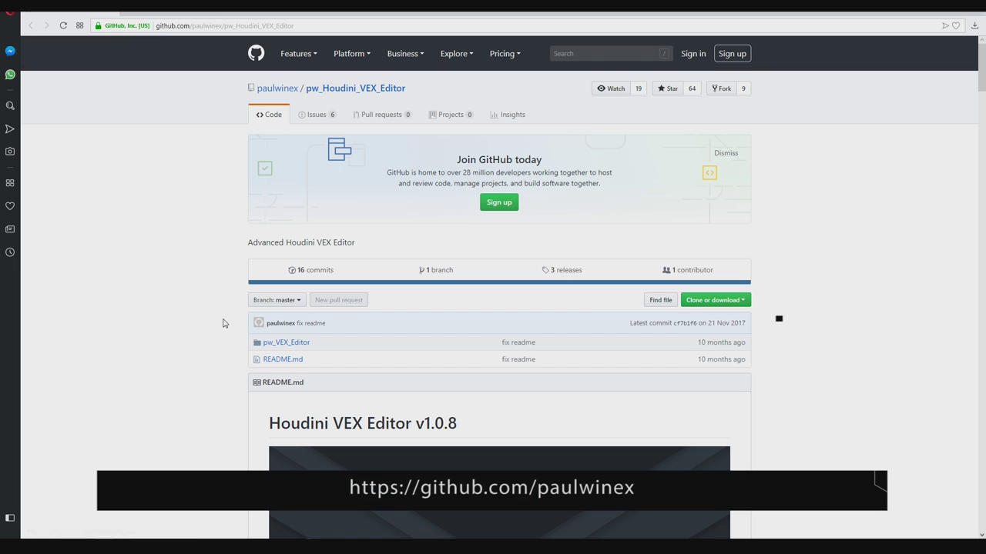
scroll(200, 234, "down", 3)
scroll(200, 241, "up", 3)
scroll(673, 336, "down", 7)
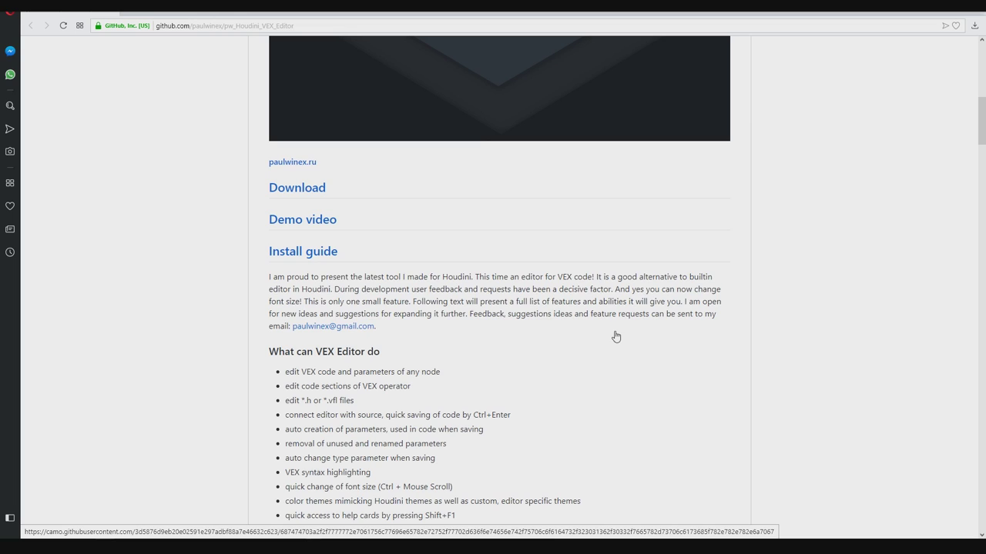
scroll(582, 253, "down", 2)
scroll(187, 187, "down", 4)
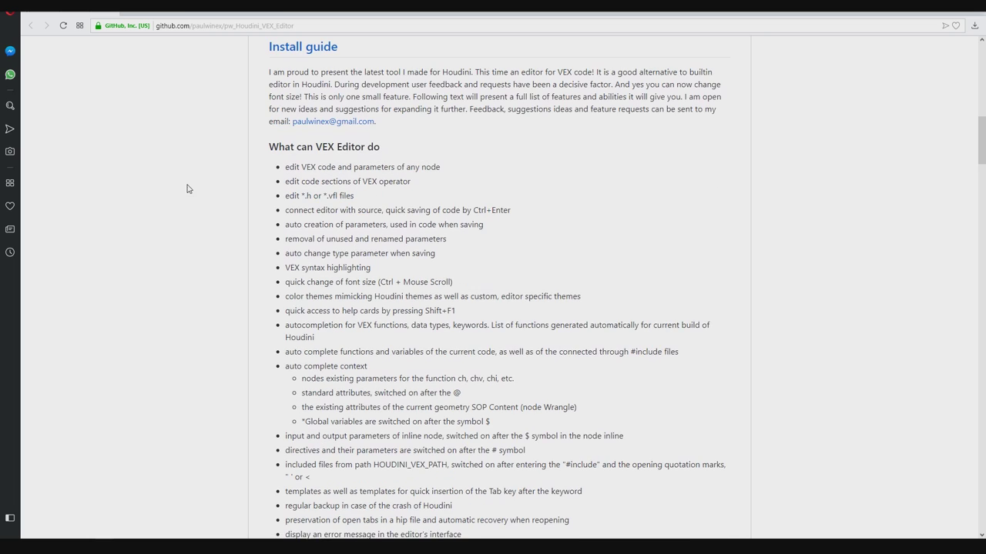
scroll(444, 119, "down", 1)
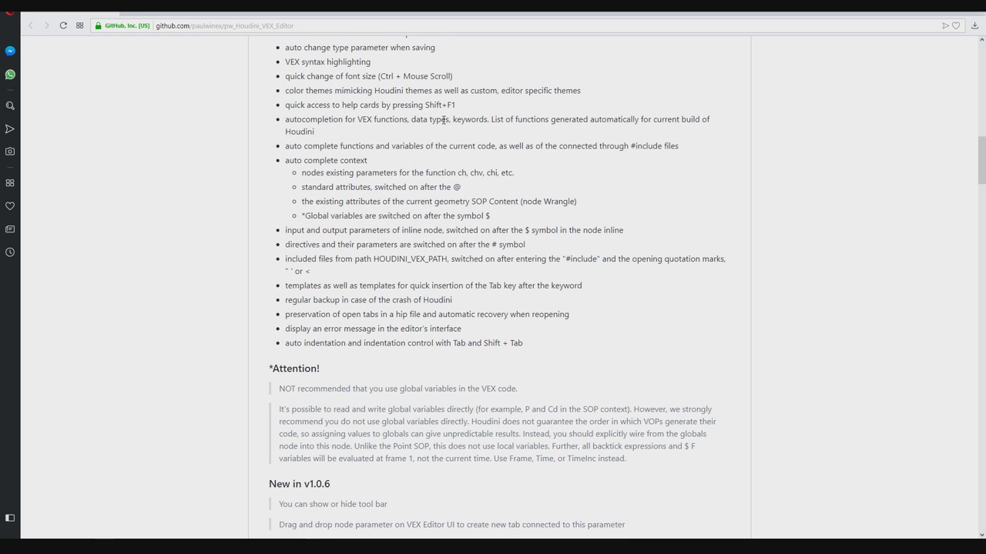
scroll(403, 177, "down", 6)
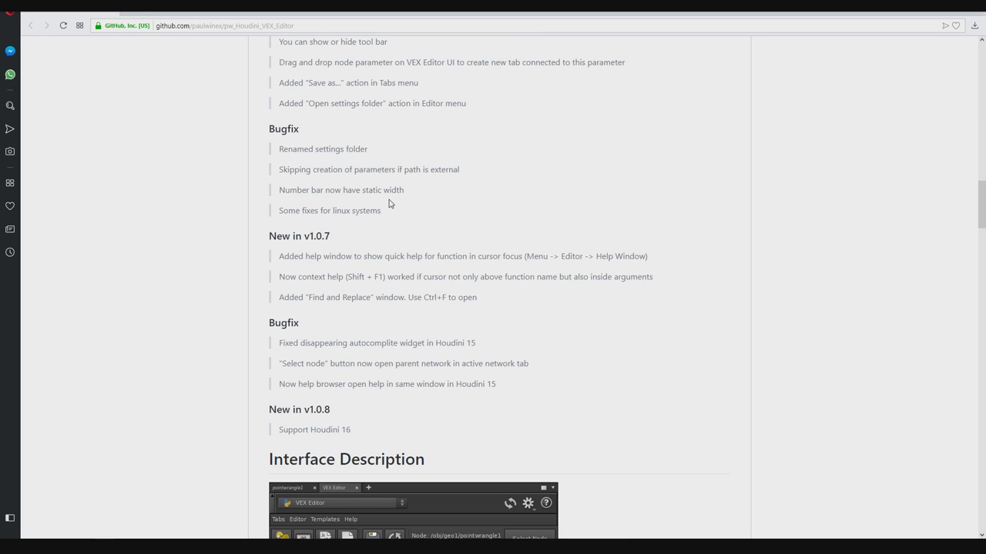
scroll(389, 203, "down", 4)
scroll(389, 203, "down", 10)
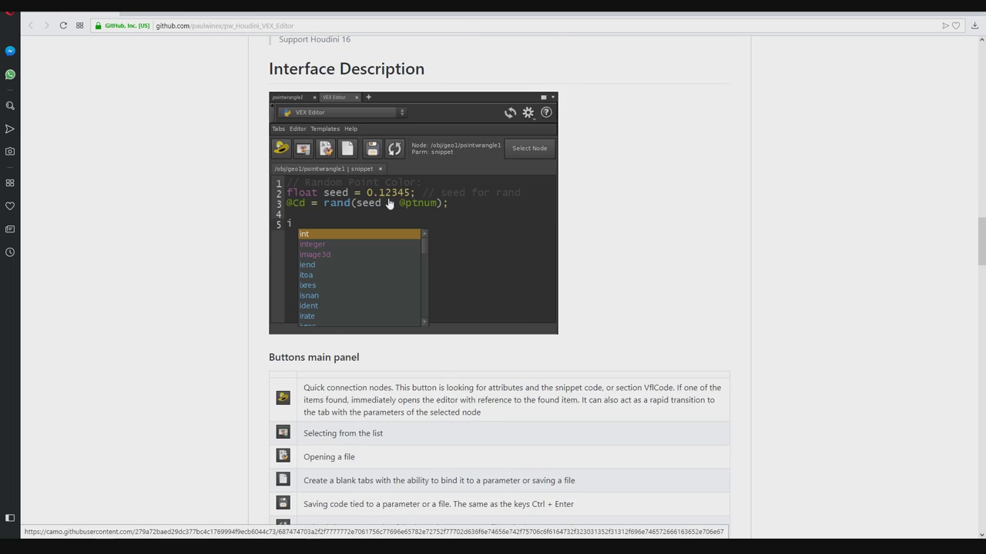
Step: Return to the links near the start of the README and open the VEX Editor's install guide
scroll(389, 203, "up", 15)
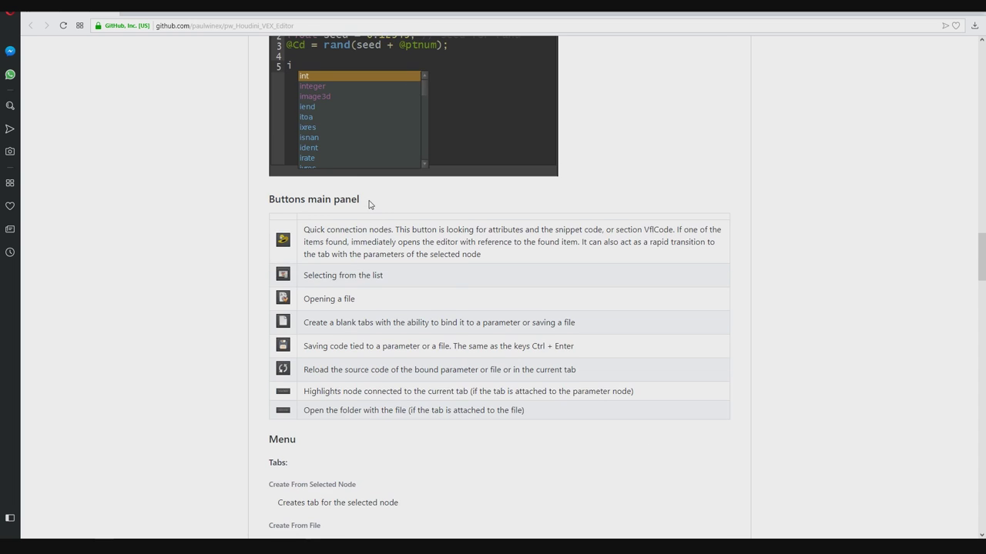
scroll(370, 204, "up", 10)
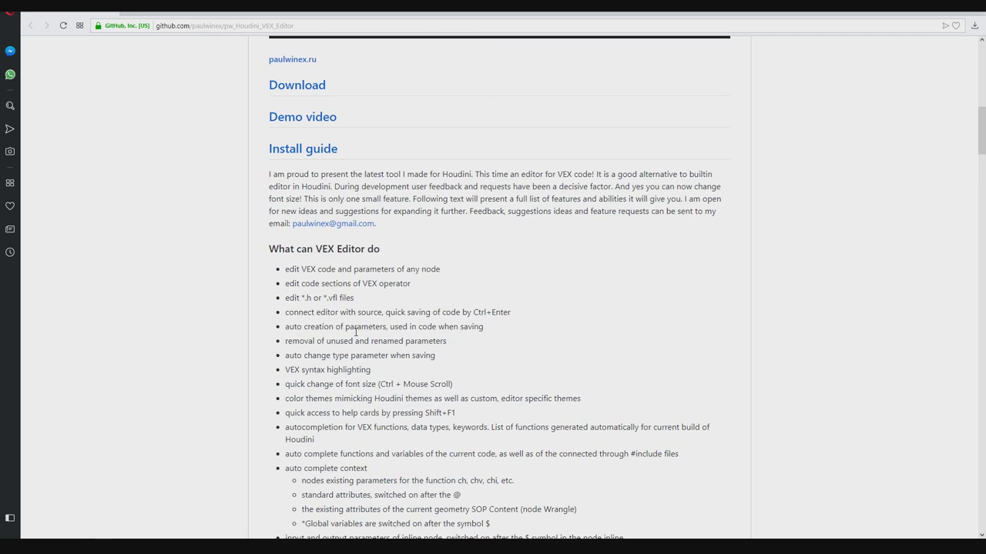
scroll(356, 331, "up", 2)
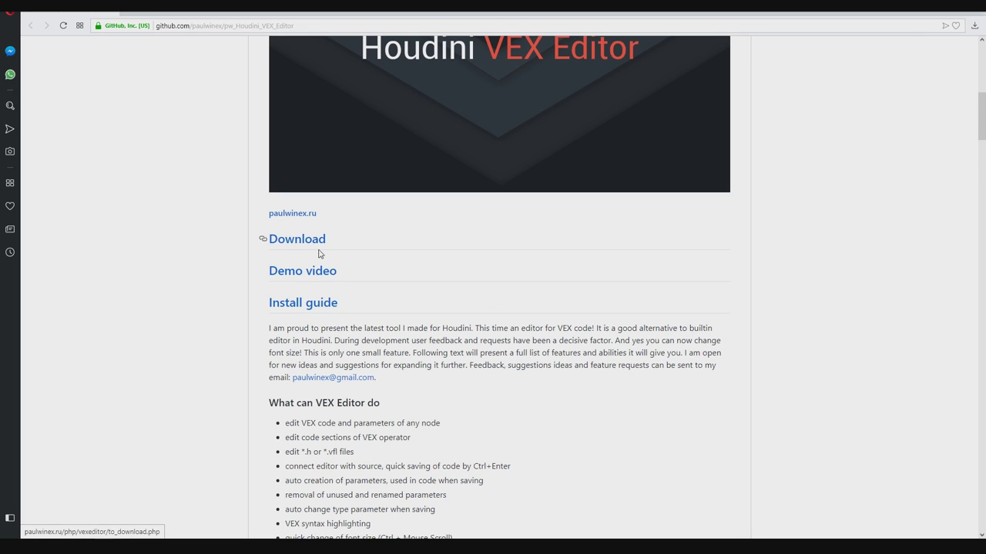
left_click(307, 313)
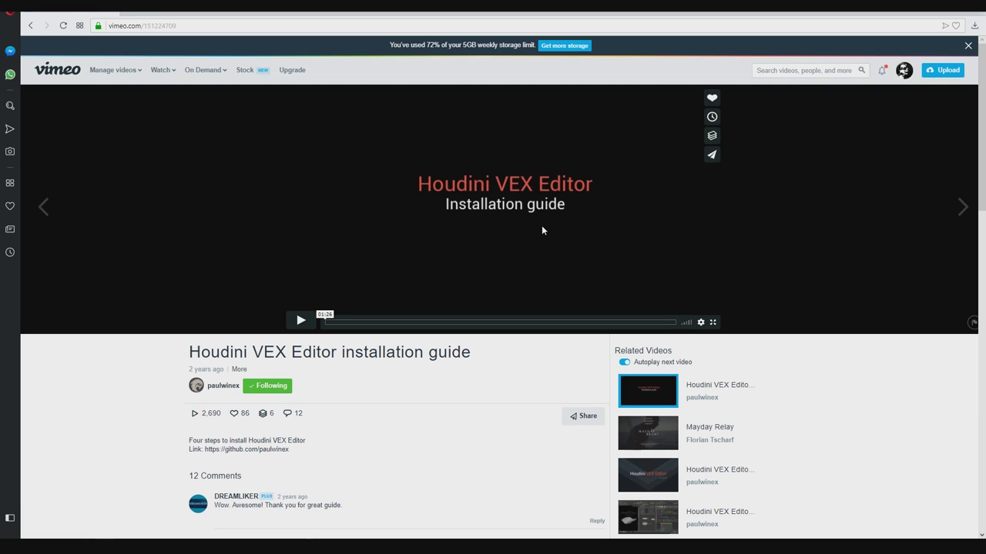
Step: Go back from the installation video to the start of the GitHub page and switch to Houdini
left_click(28, 24)
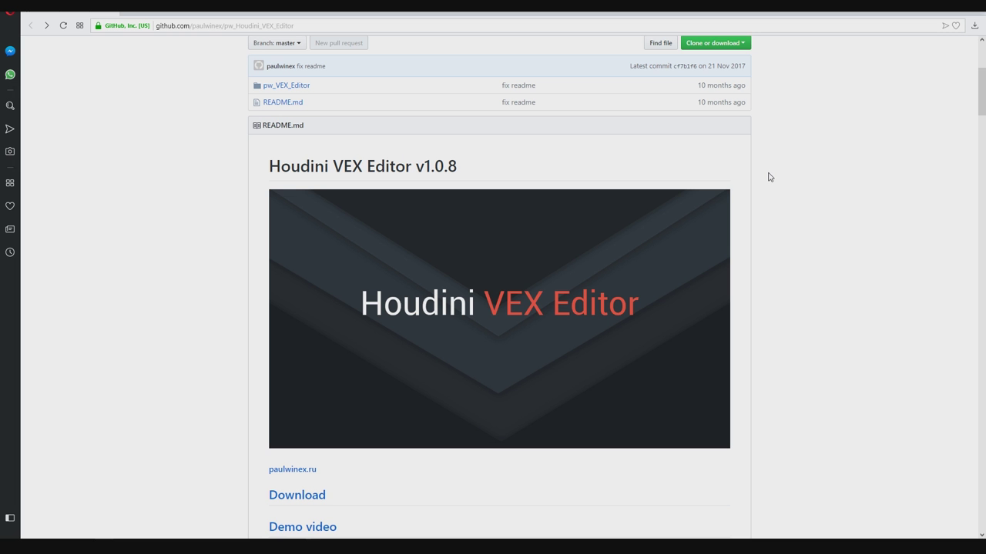
scroll(537, 249, "up", 3)
left_click(941, 12)
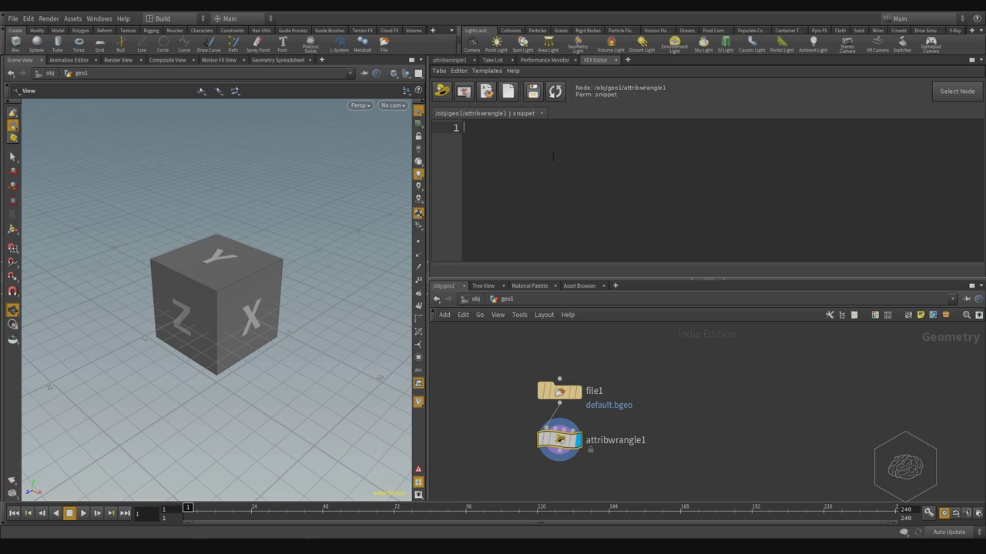
type("@pscale")
type("= rand")
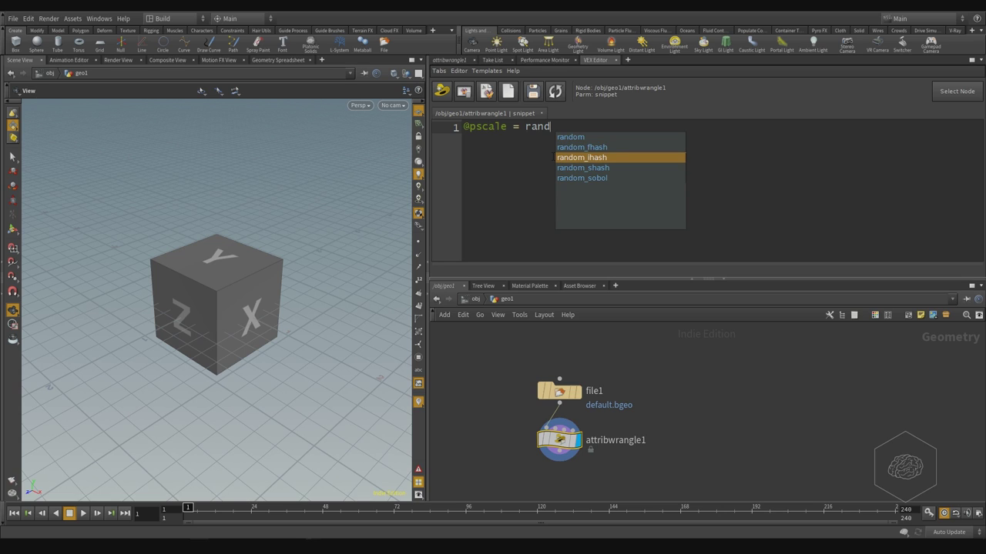
key("Up")
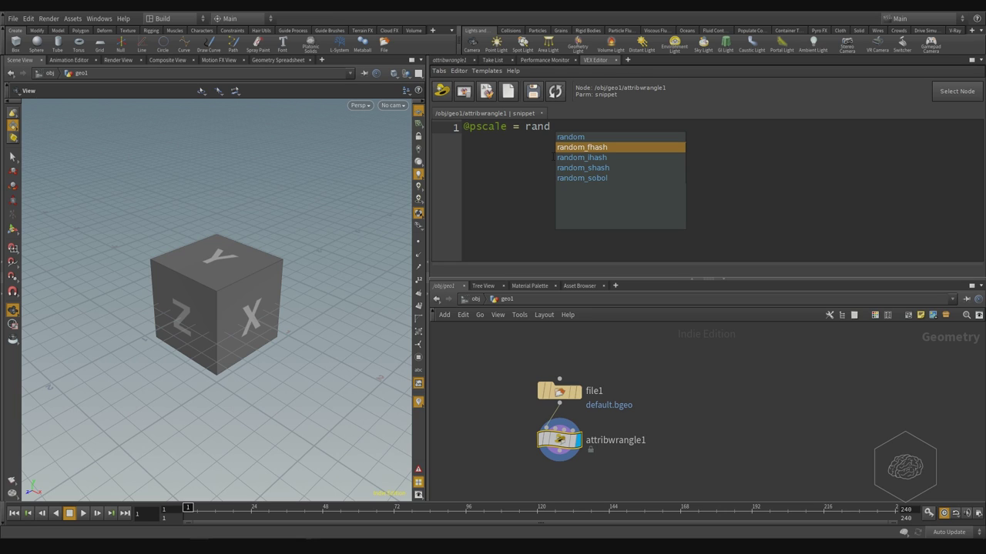
key("Up")
key("Return")
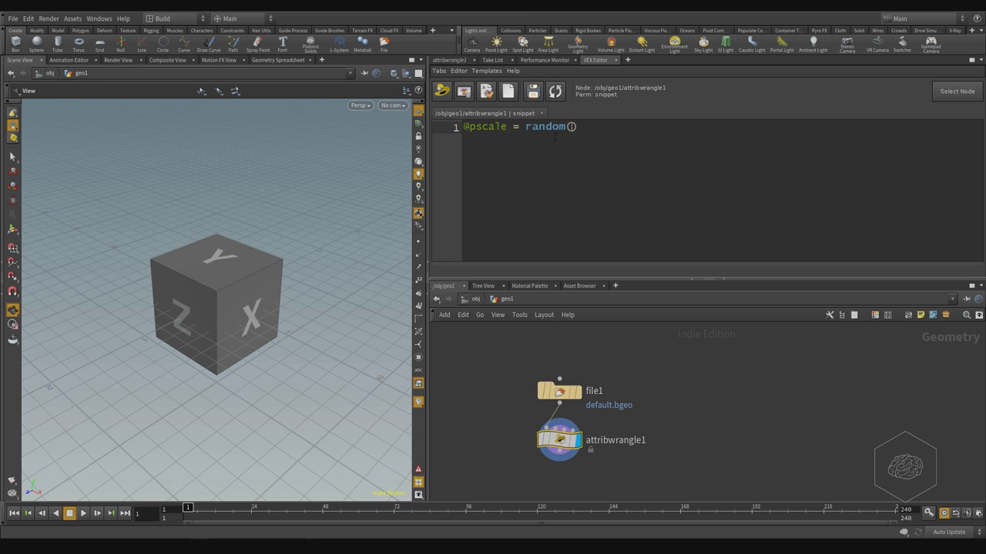
type("\"")
key("BackSpace")
Step: Demonstrate font scaling in the VEX Editor by shrinking the code to size 16, enlarging it to 26 and reducing it again
scroll(593, 170, "down", 2, "ctrl")
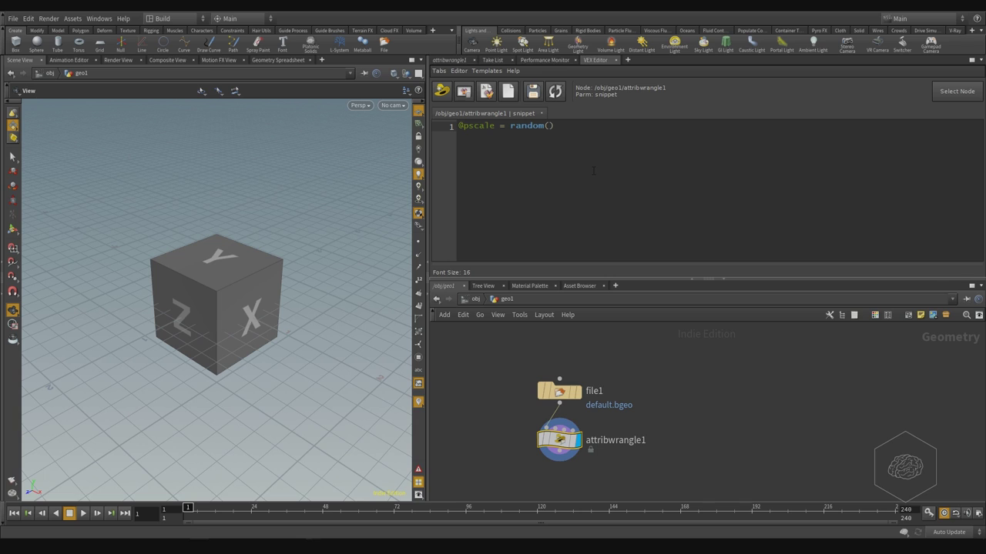
scroll(593, 171, "up", 5, "ctrl")
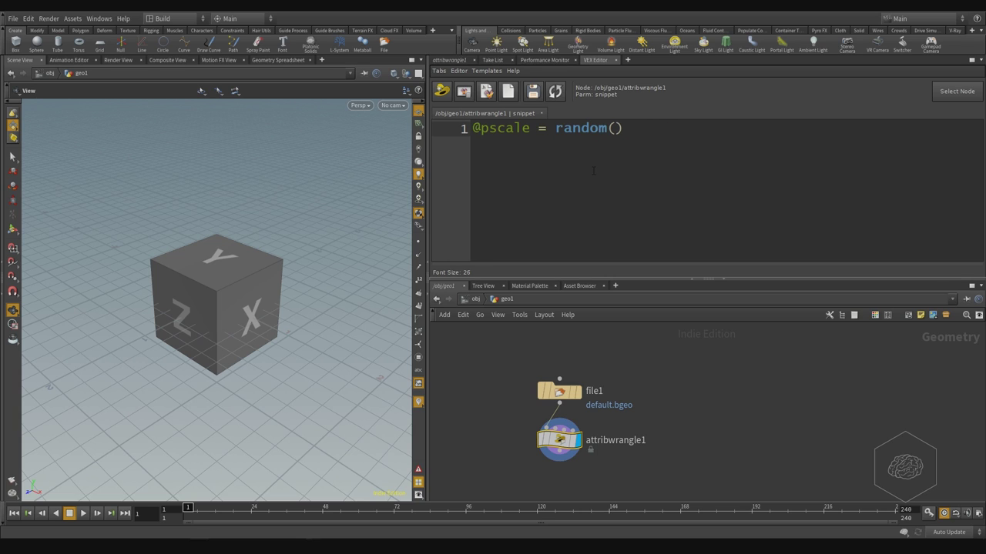
scroll(593, 171, "down", 3, "ctrl")
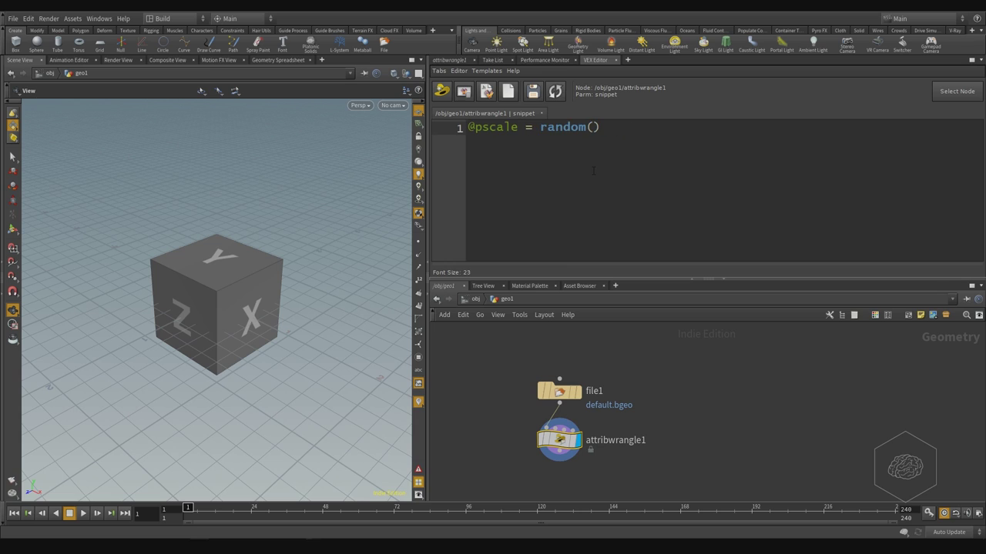
scroll(593, 171, "down", 2, "ctrl")
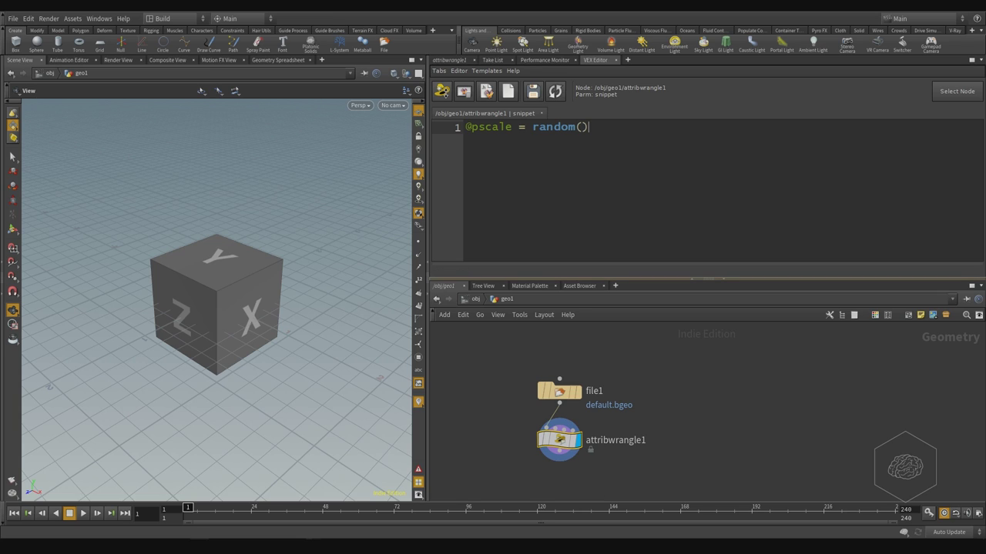
key("ctrl+z")
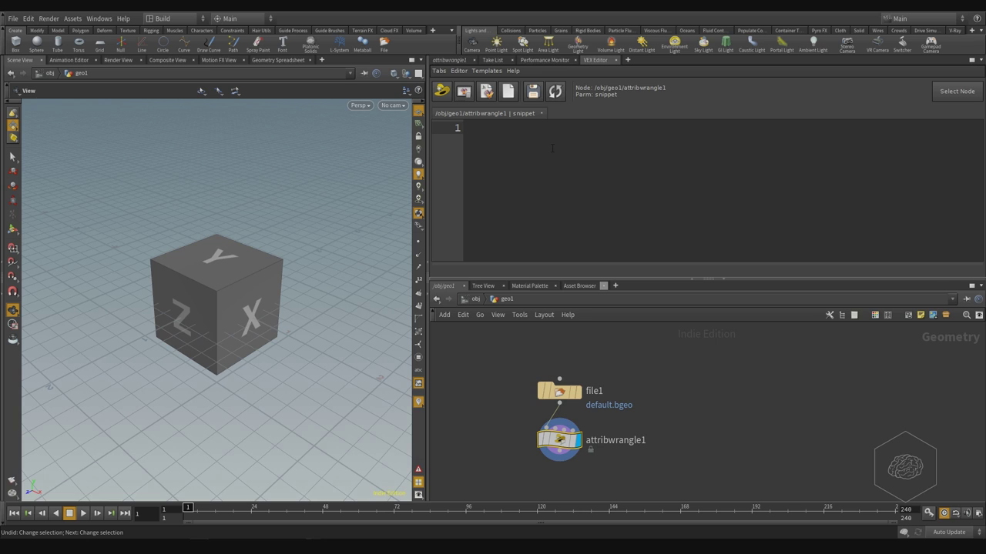
type("@pscale = ();")
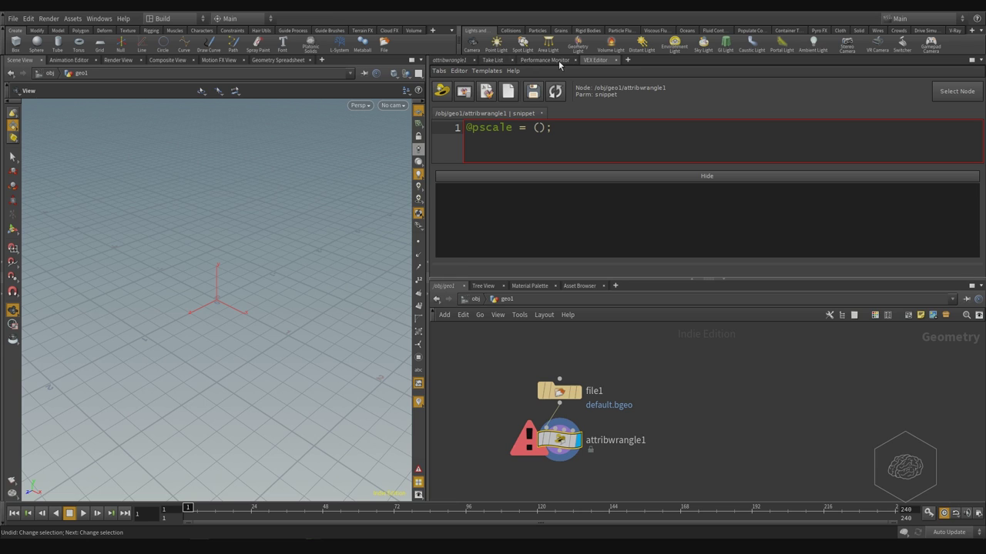
left_click(453, 61)
left_click(505, 172)
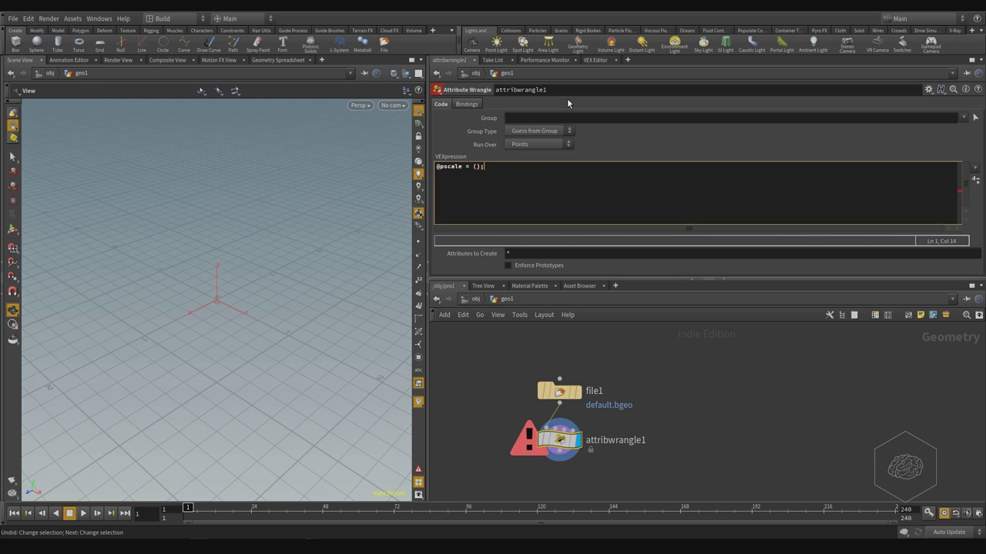
left_click(596, 60)
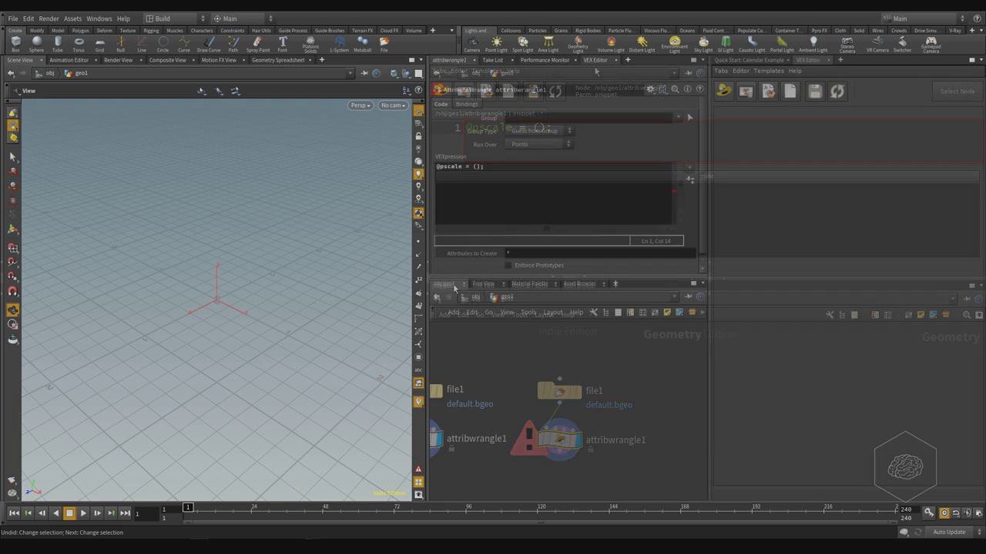
Step: Close the Quick Start: Calendar Example tab next to the VEX Editor and collapse the shelf tools
left_click_drag(625, 371, 487, 421)
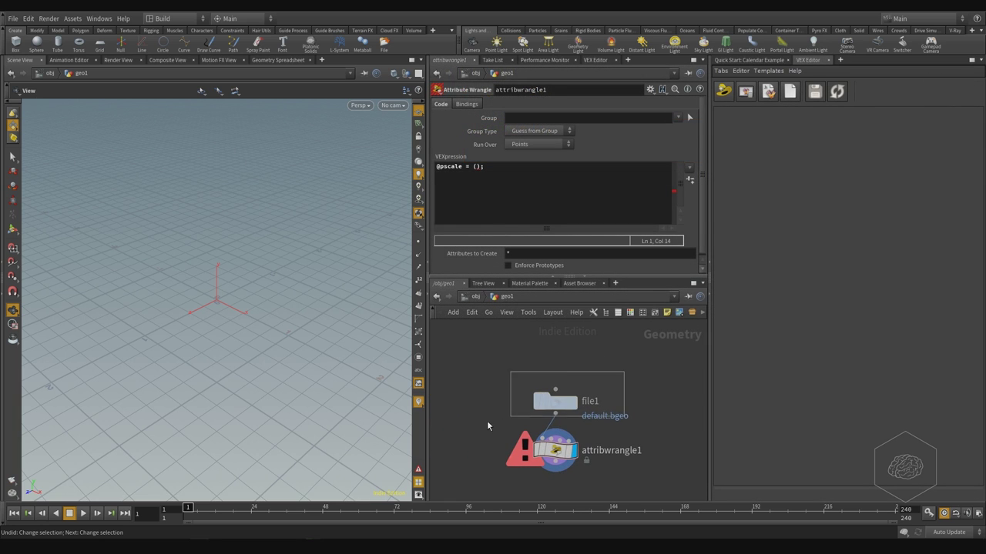
left_click_drag(650, 422, 451, 496)
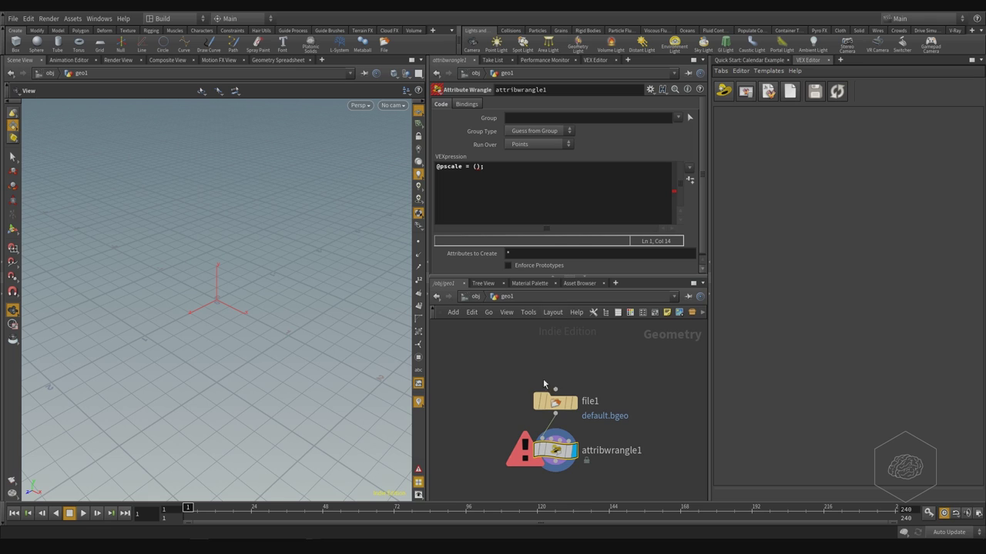
left_click(789, 61)
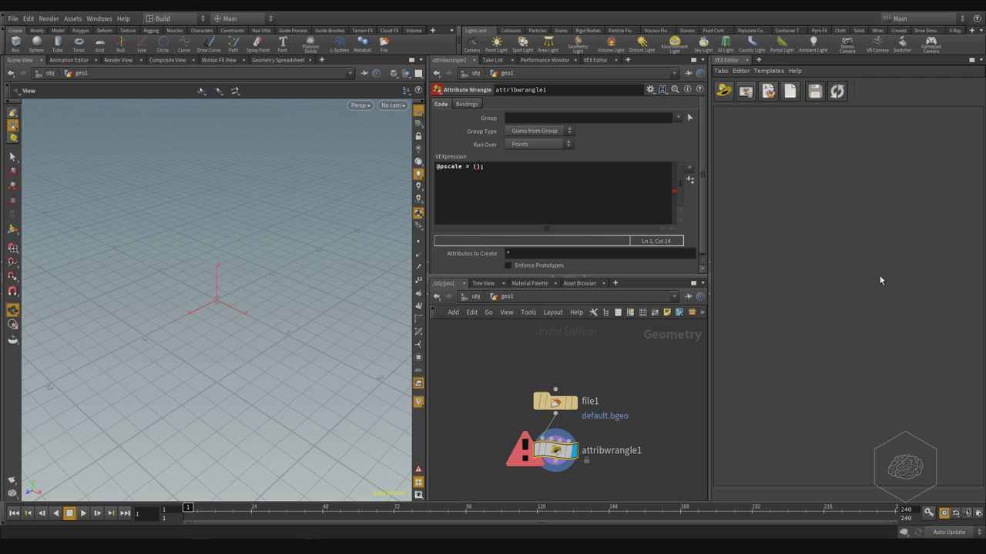
left_click(4, 35)
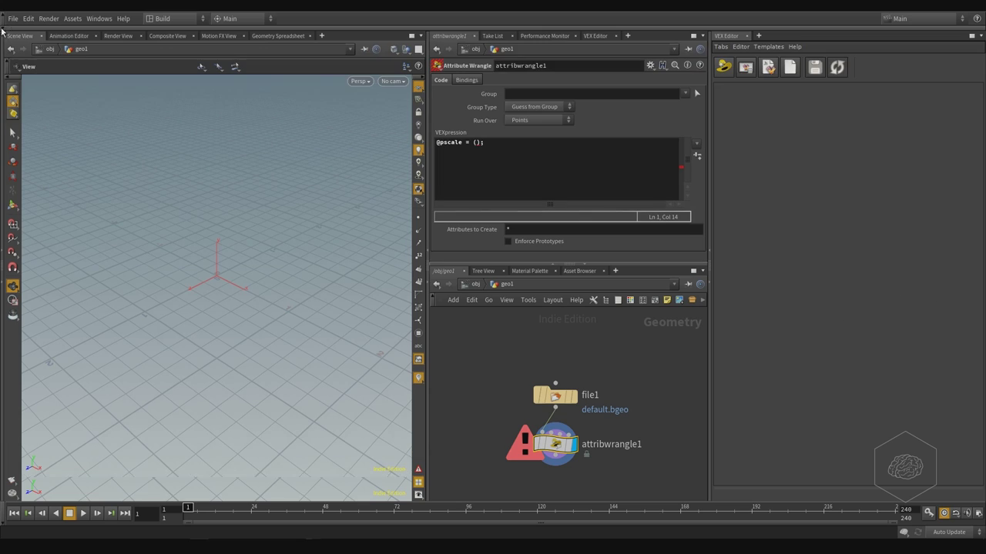
Step: Save the current pane layout as a new desktop named mat_vex
left_click(199, 19)
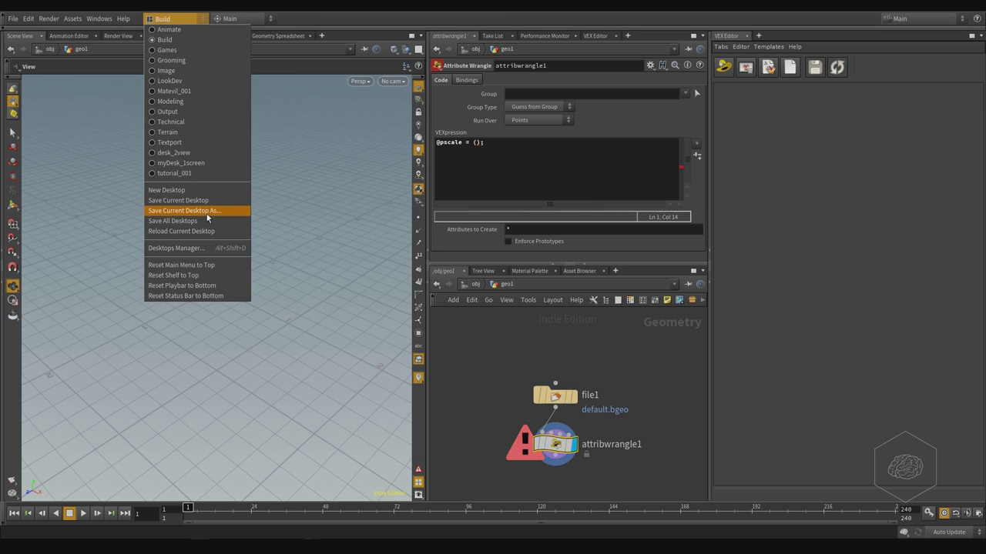
left_click(206, 218)
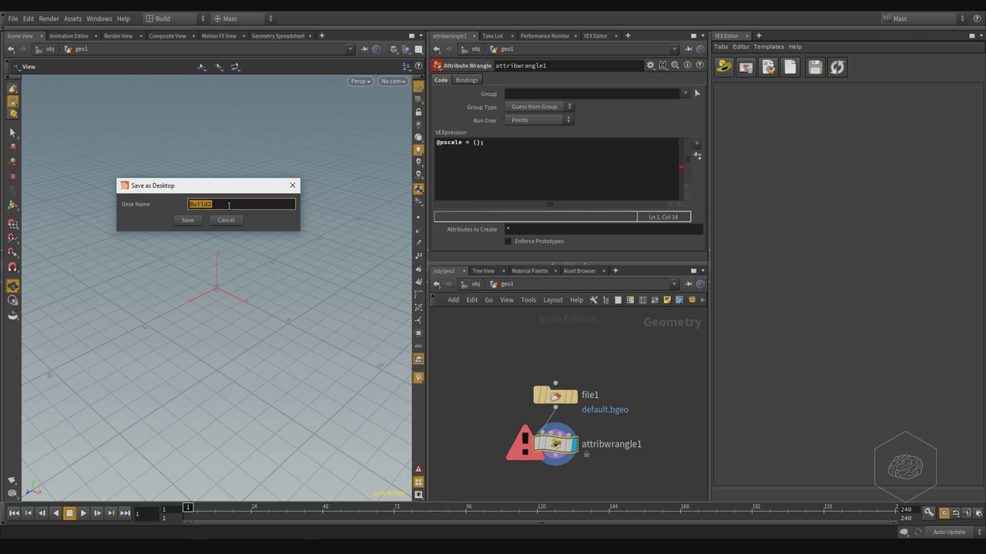
type("mat_vex")
key("Return")
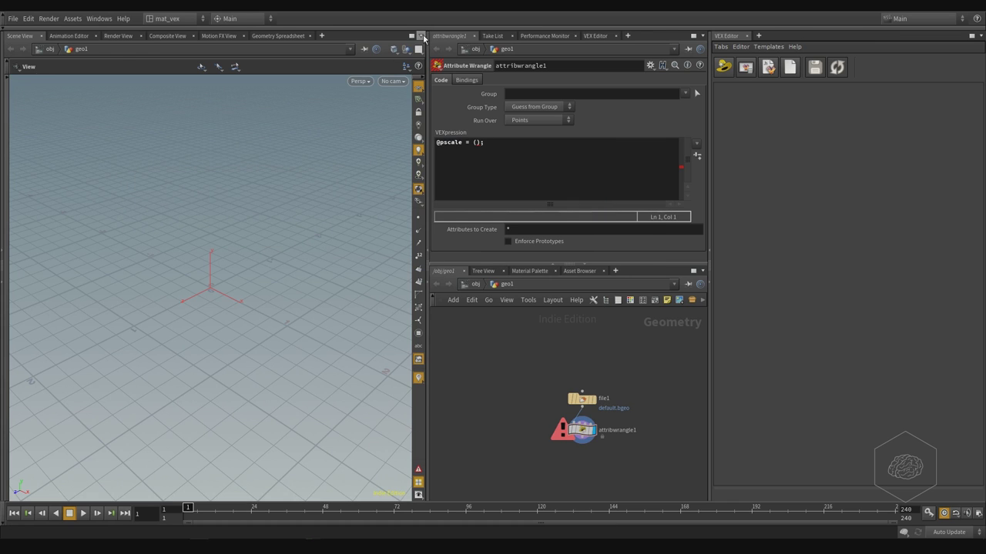
Step: Split the Scene View pane top/bottom, replace the lower view with Geometry Spreadsheet and Parameter Spreadsheet tabs, and make that pane shorter
left_click(421, 36)
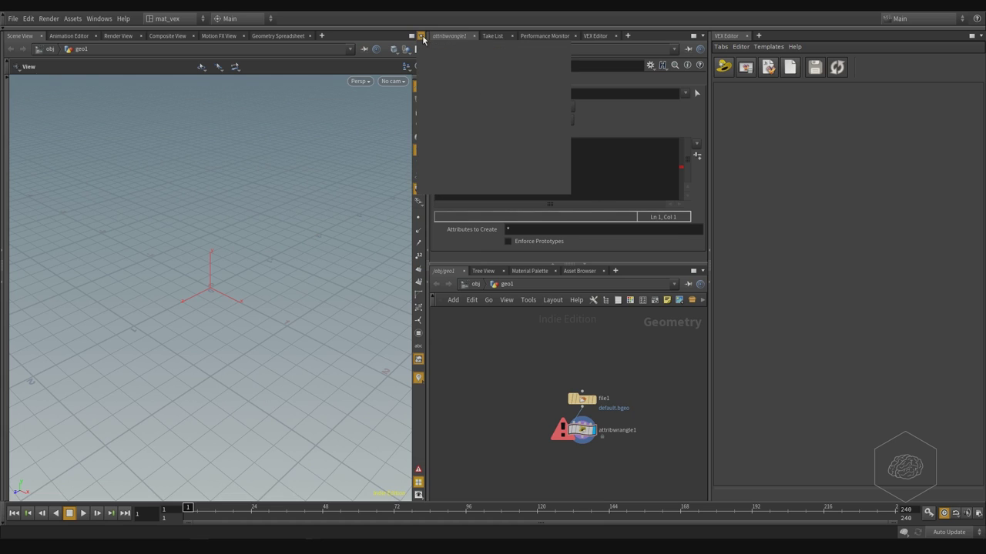
mouse_move(426, 190)
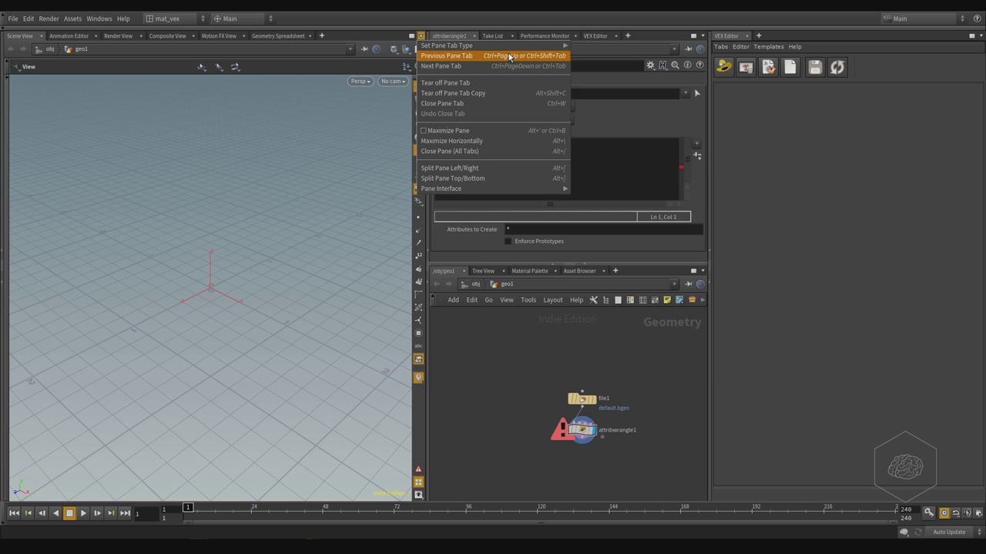
left_click(517, 178)
left_click(53, 271)
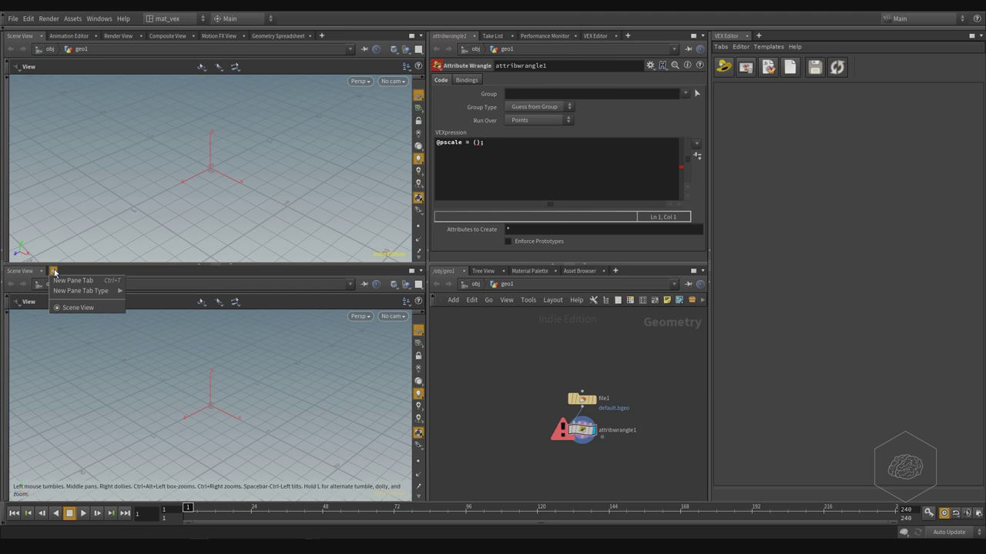
mouse_move(81, 291)
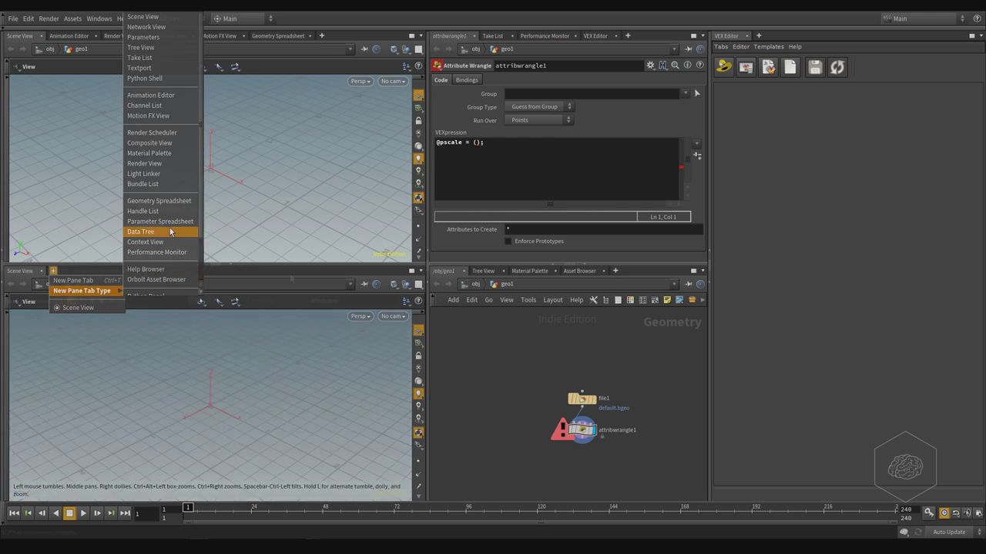
left_click(159, 200)
left_click_drag(299, 266, 275, 340)
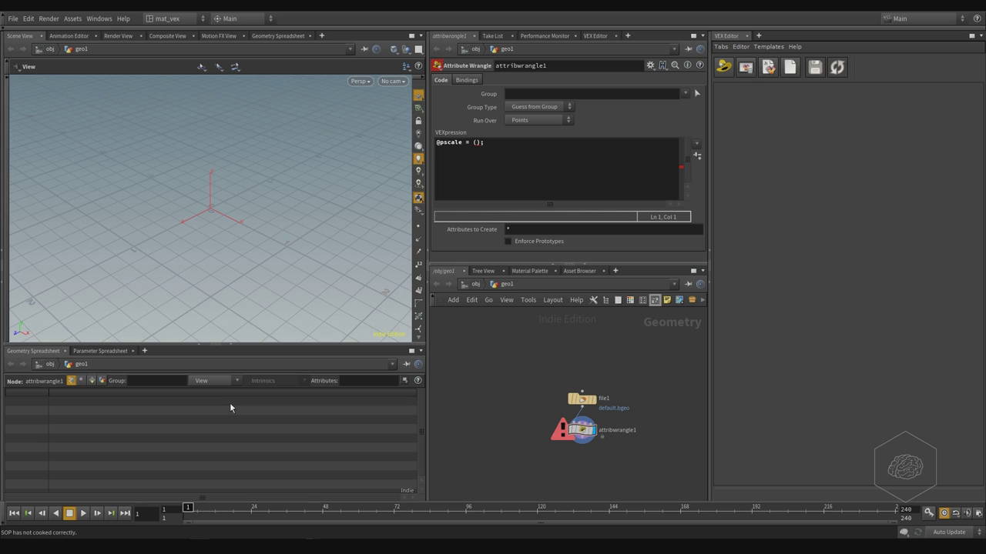
Step: Load the attribwrangle1 snippet into the separate VEX Editor pane
middle_click_drag(576, 345, 550, 346)
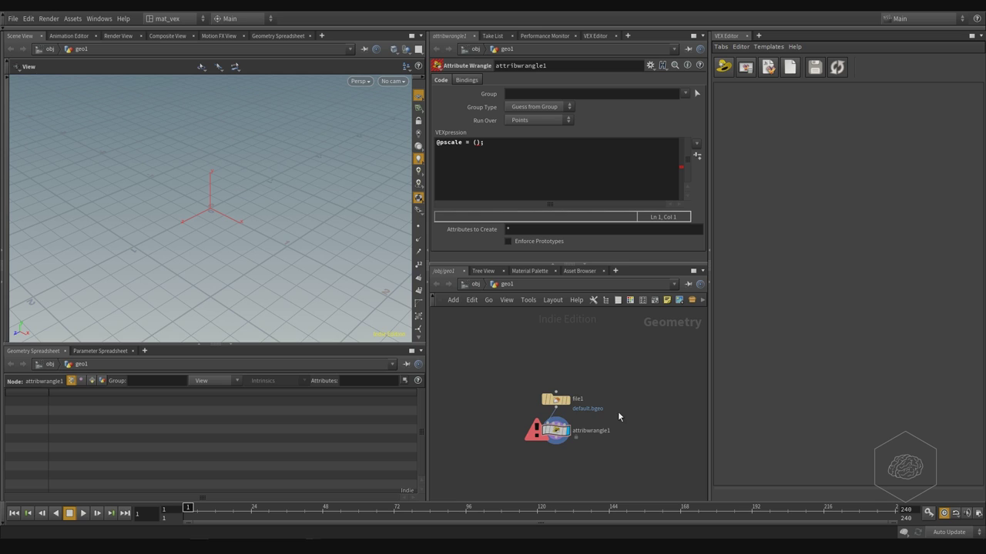
left_click(539, 165)
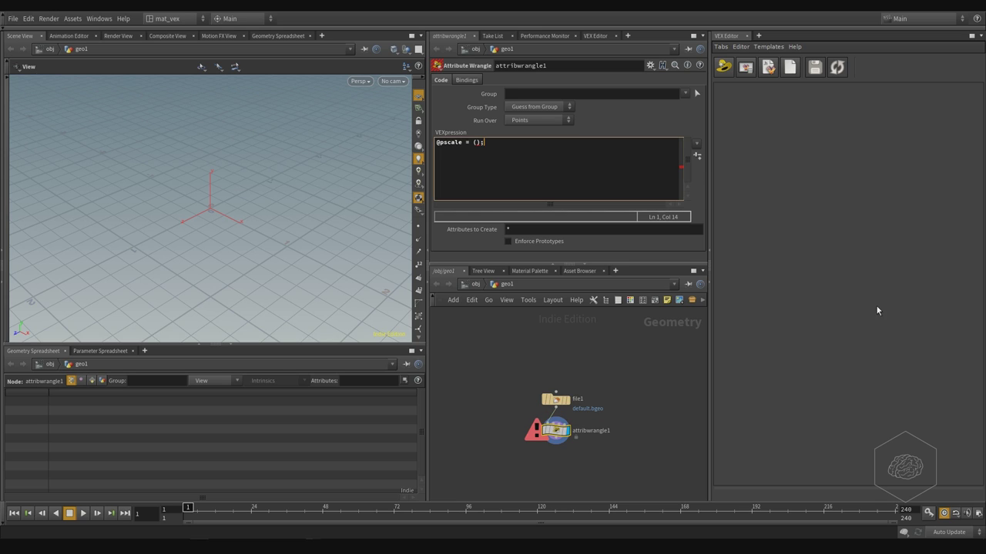
left_click(728, 69)
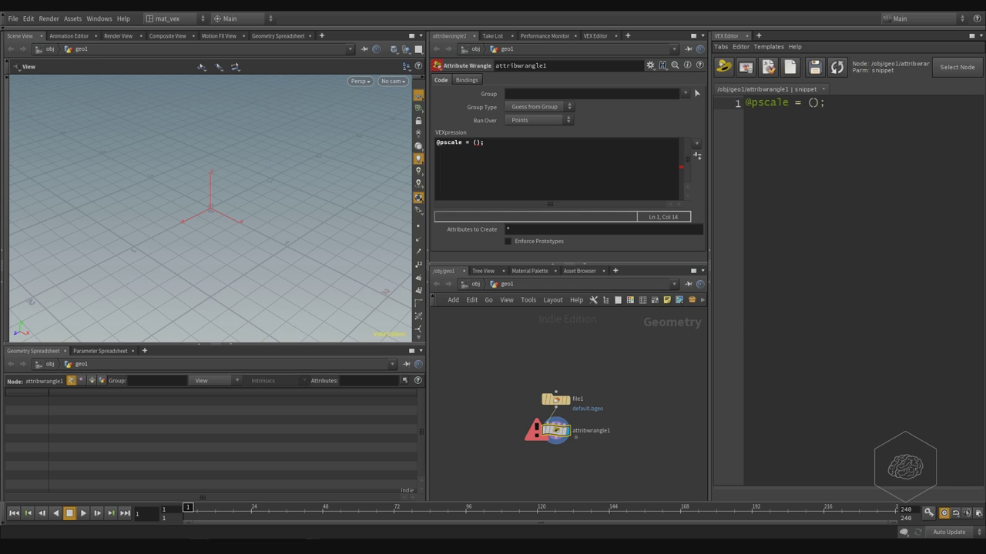
Step: Bring up the Asset Browser tab in the network pane
left_click(579, 270)
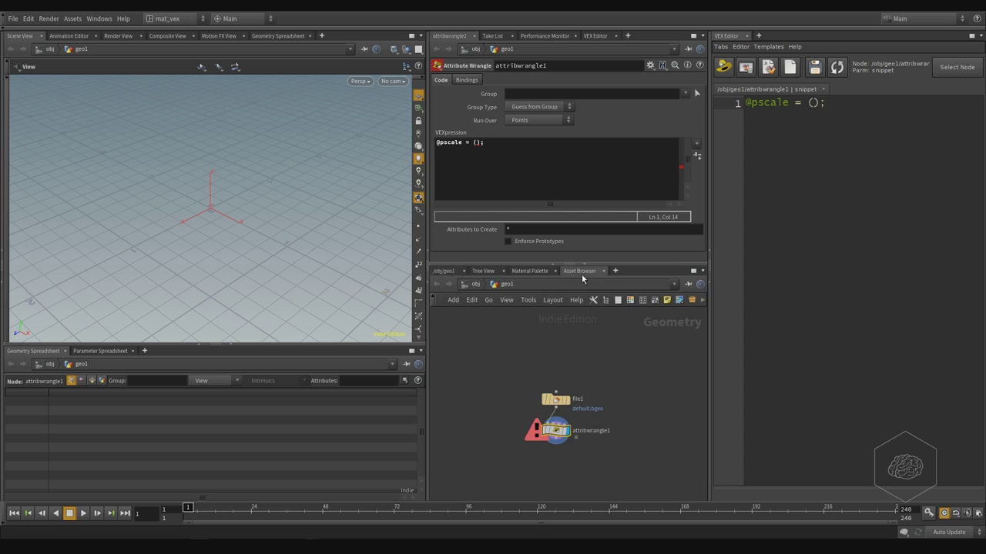